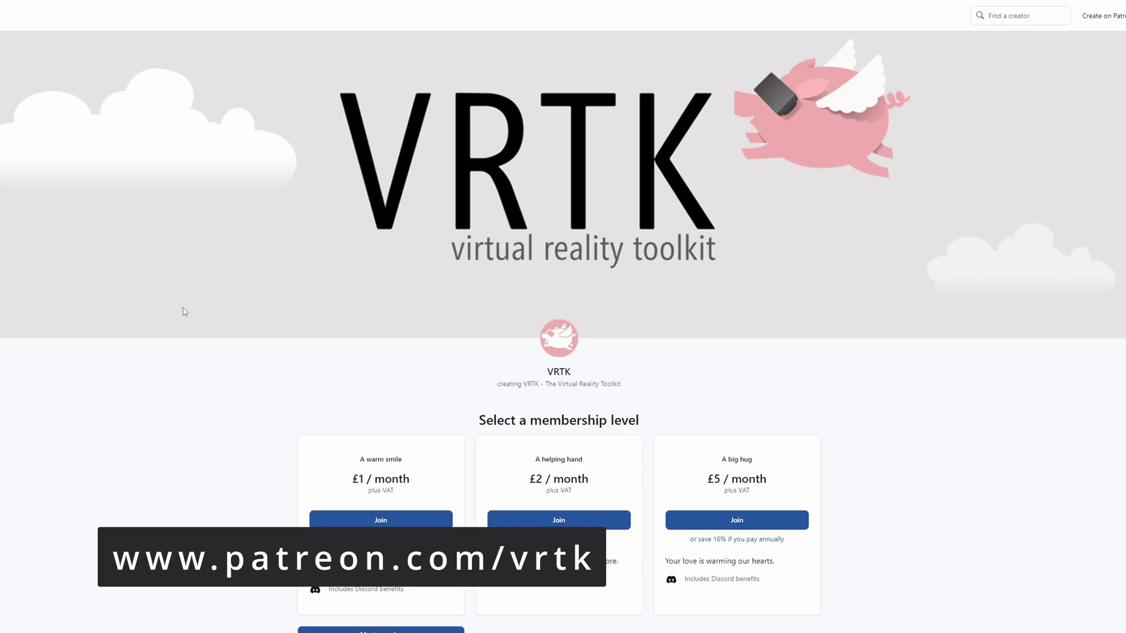
# Expand Slider and inspect SliderOutput, SliderBar, the SliderStep markers and the SliderControl handle
pyautogui.scroll(-5, 185, 311)
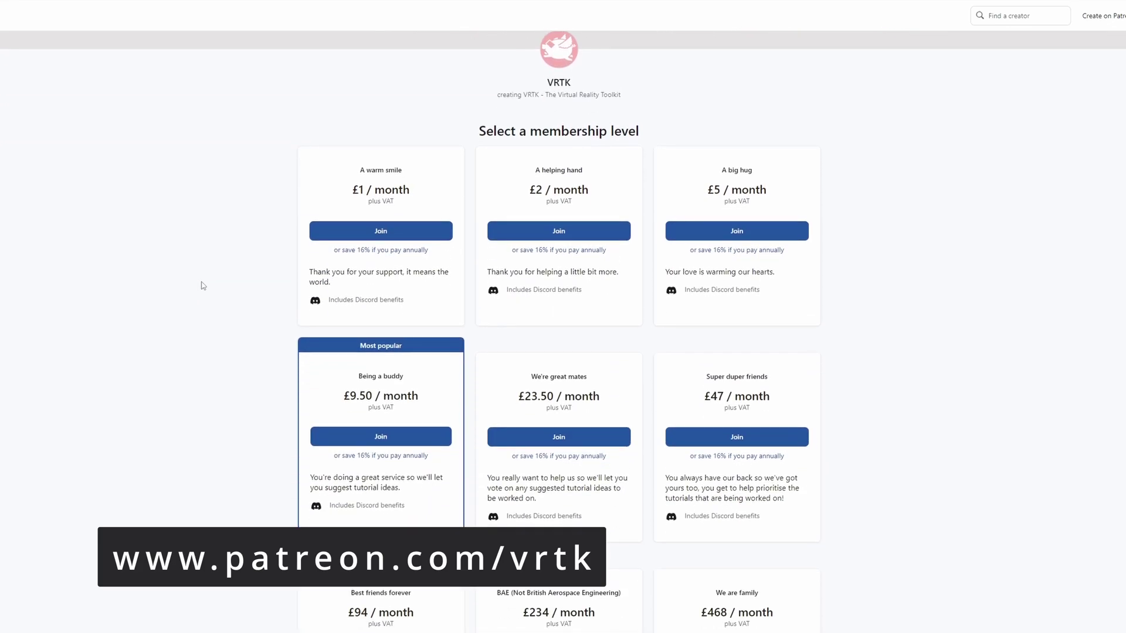
pyautogui.scroll(-3, 202, 267)
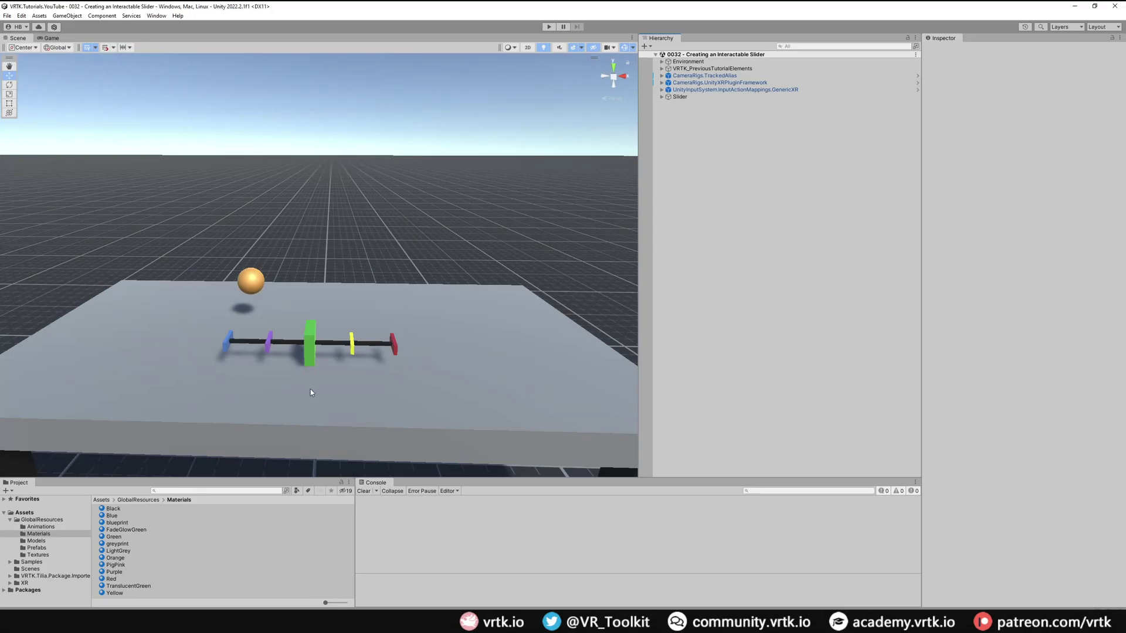
pyautogui.click(661, 96)
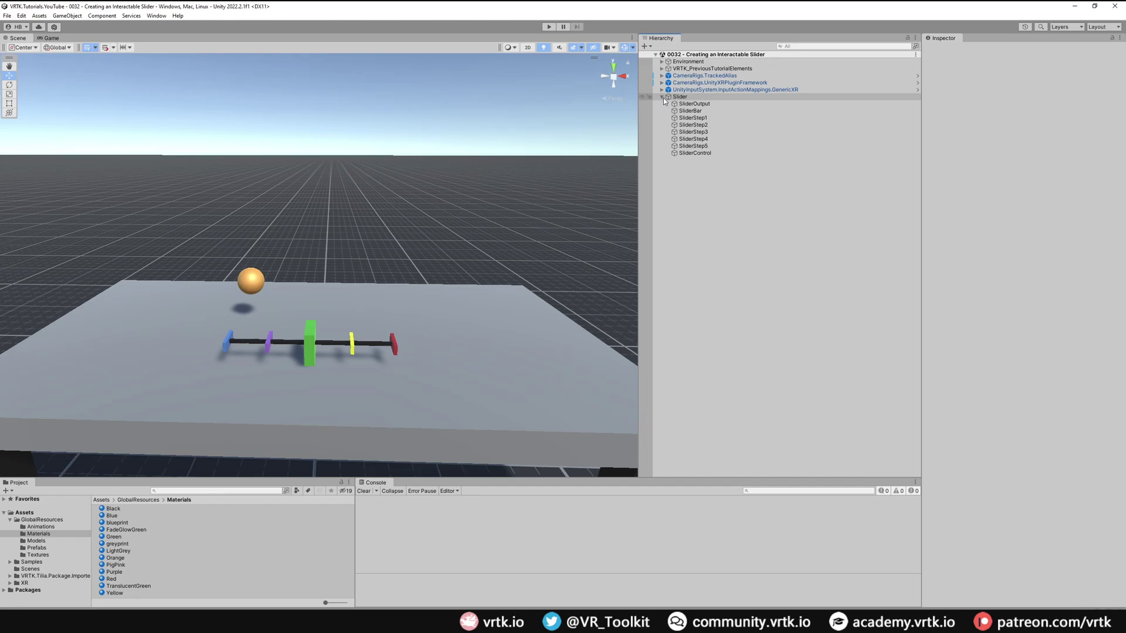
pyautogui.click(704, 104)
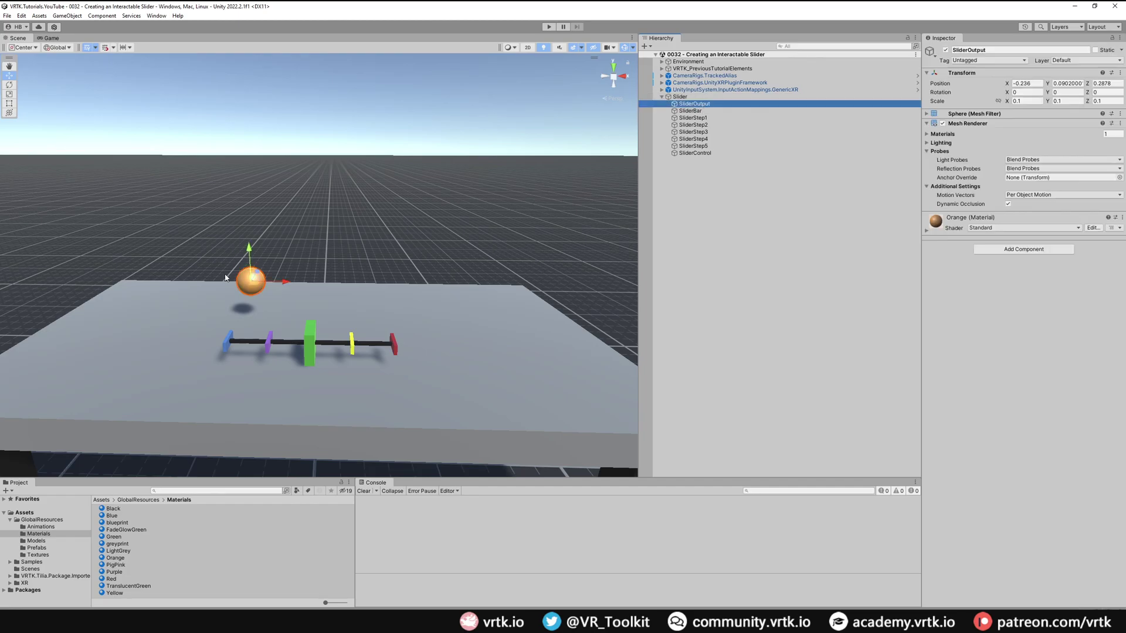
pyautogui.click(691, 110)
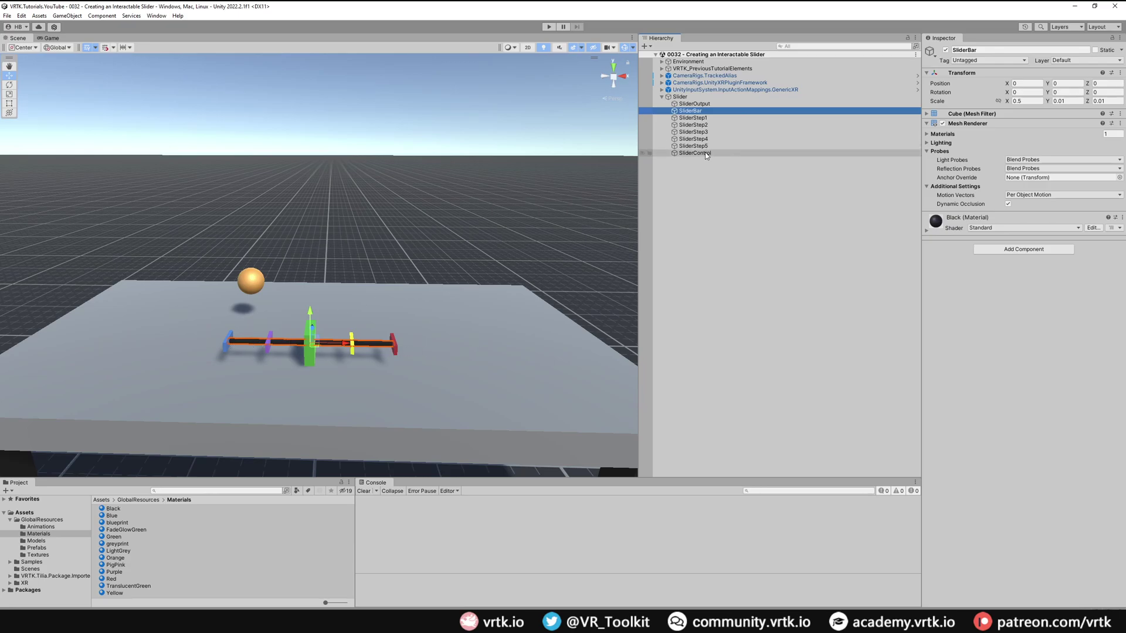
pyautogui.click(698, 118)
pyautogui.click(701, 125)
pyautogui.click(706, 133)
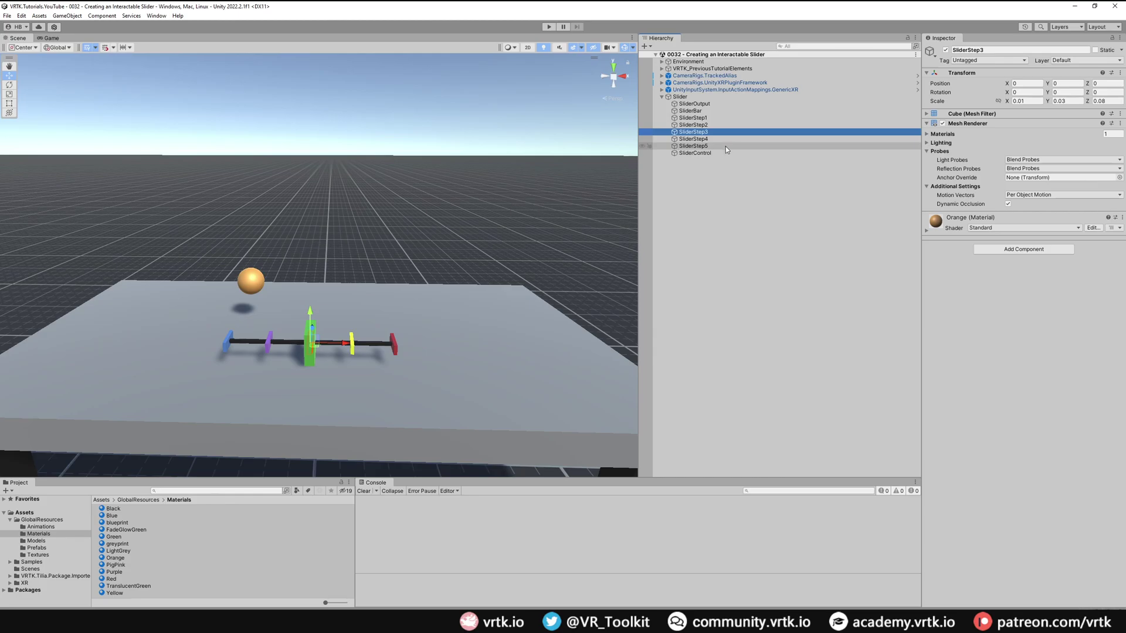
pyautogui.click(708, 154)
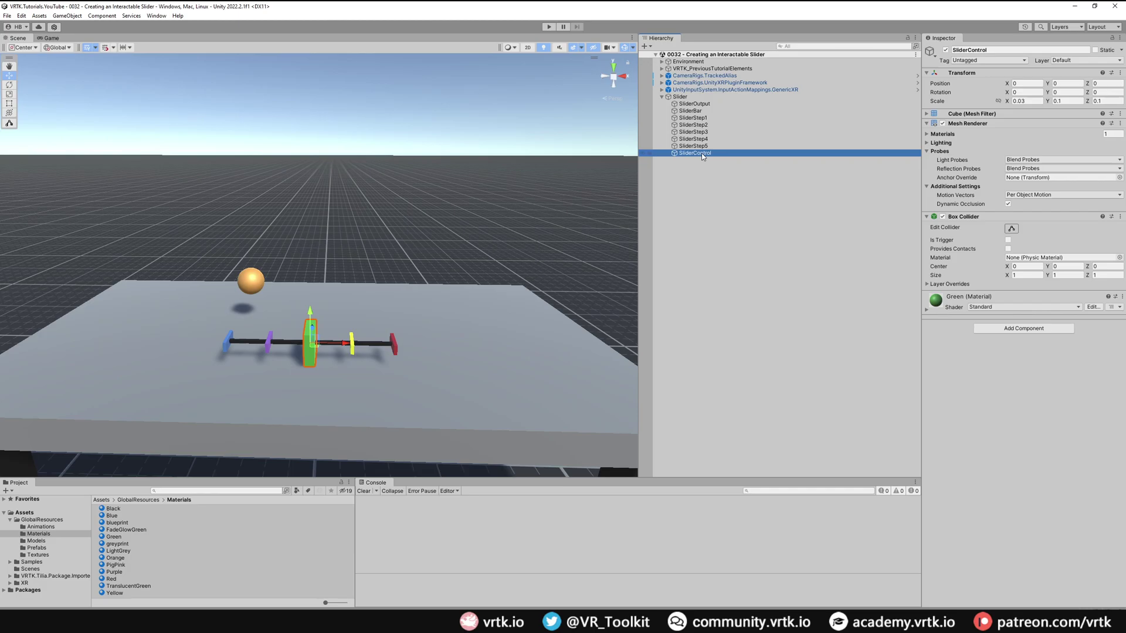
# Convert SliderControl into a Linear Transform Drive using the Tilia Controllable Creator
pyautogui.click(156, 16)
pyautogui.moveTo(234, 84)
pyautogui.moveTo(299, 84)
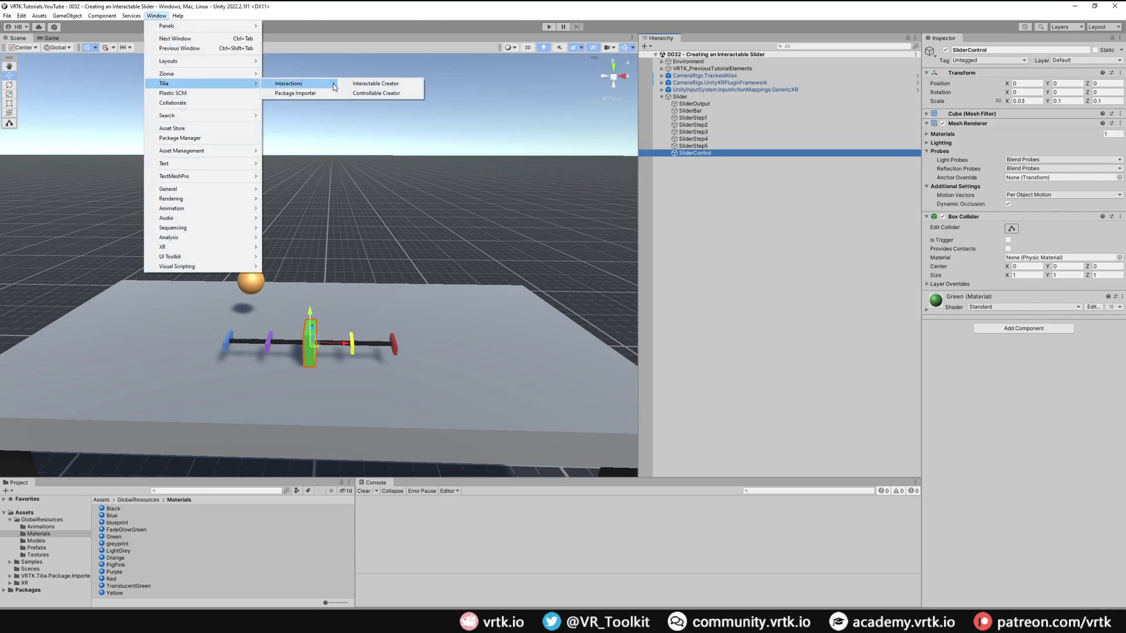
pyautogui.click(393, 96)
pyautogui.click(609, 148)
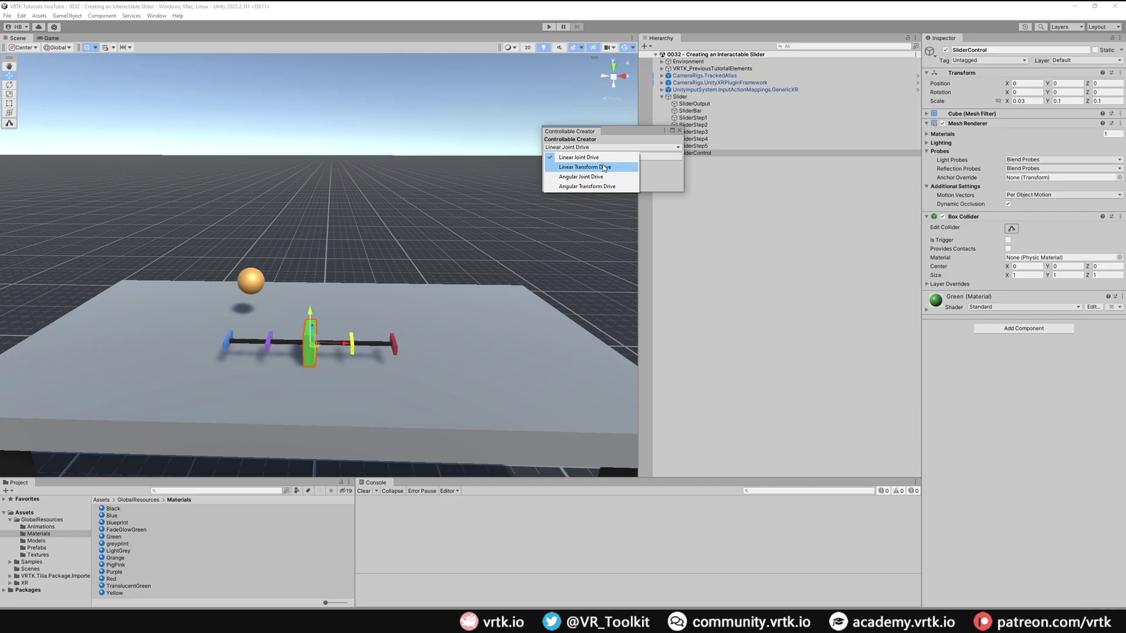
pyautogui.click(603, 168)
pyautogui.click(626, 157)
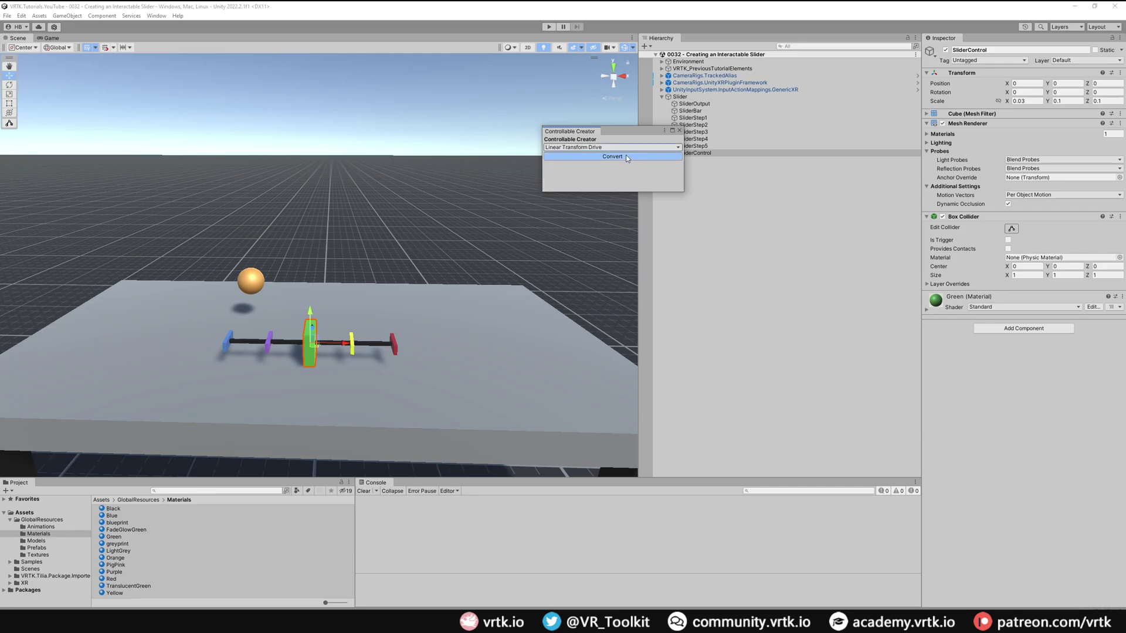
pyautogui.click(680, 130)
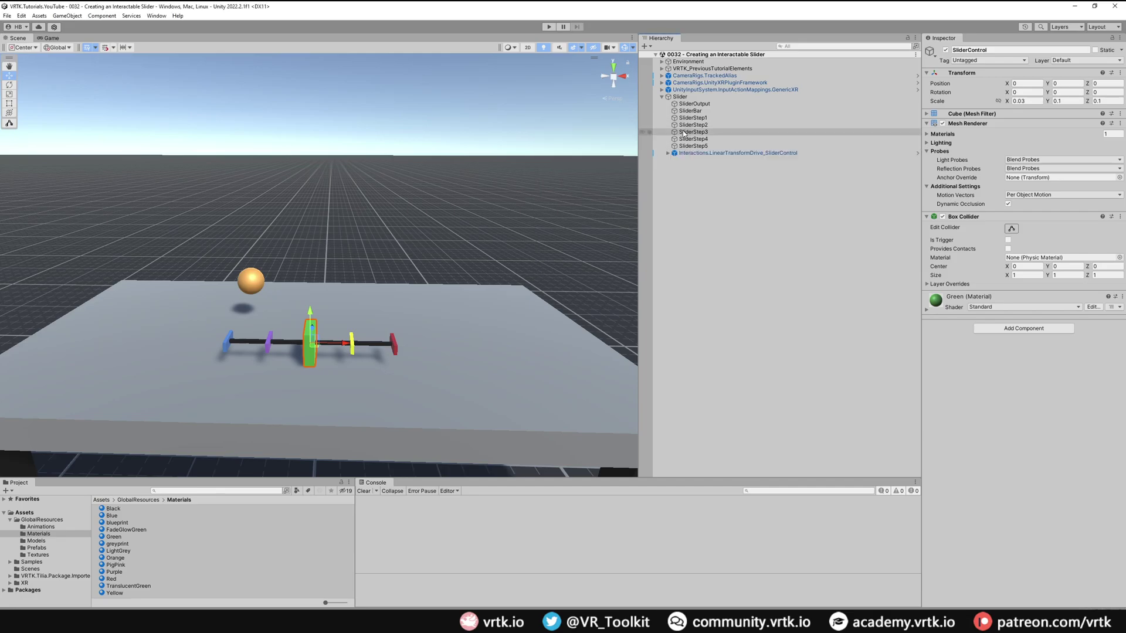
# Set the linear drive's Drive Limit to 0.5 and its Step Range maximum to 4
pyautogui.click(744, 154)
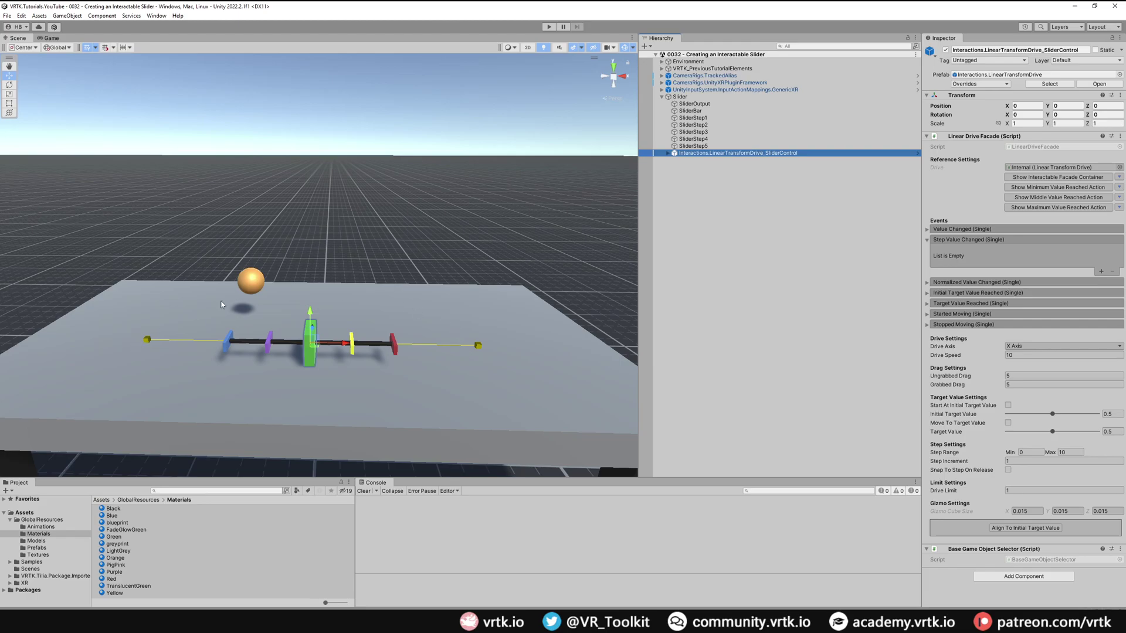
pyautogui.click(952, 493)
pyautogui.write('0.5')
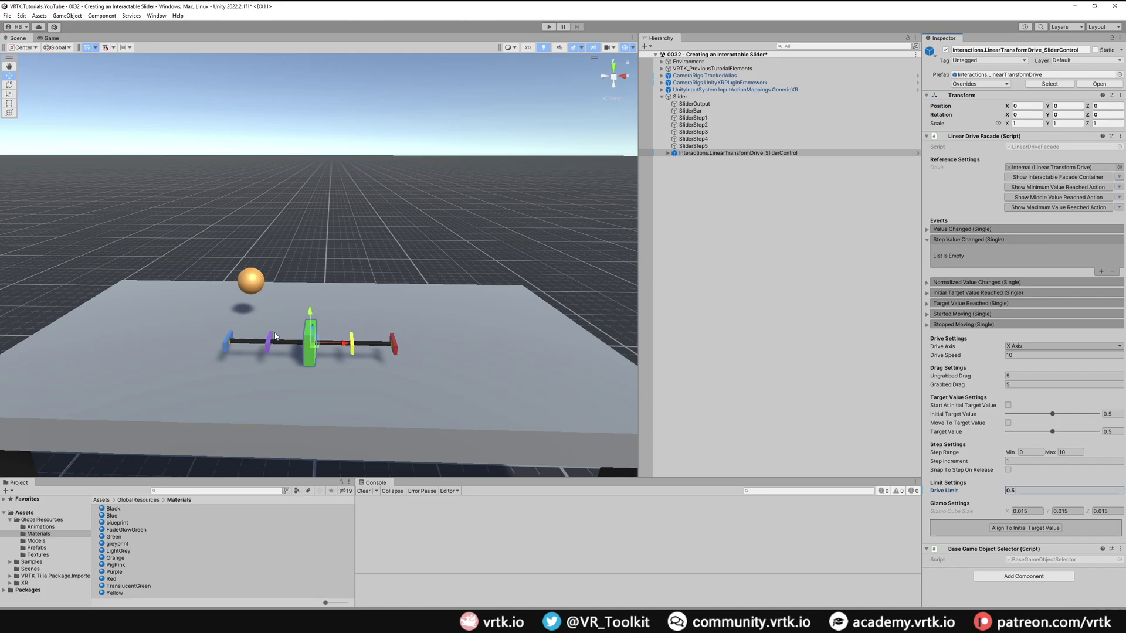
pyautogui.click(1026, 452)
pyautogui.click(1070, 452)
pyautogui.write('4')
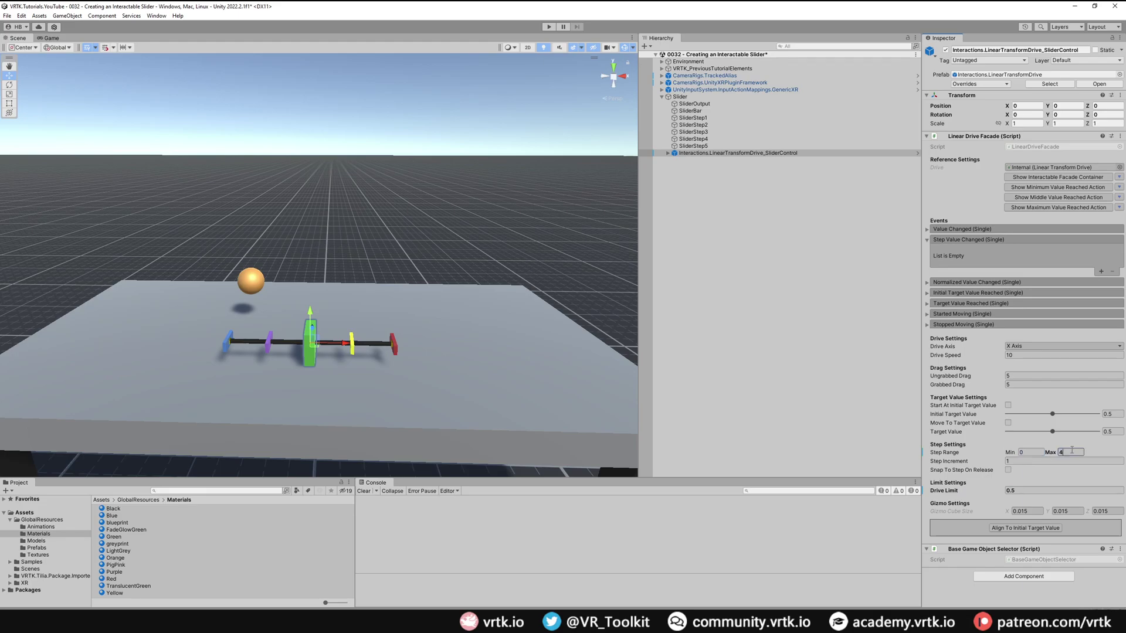
# Enable Snap To Step On Release, set Drive Speed to 100, and toggle the drive off and on
pyautogui.click(1007, 470)
pyautogui.click(1007, 355)
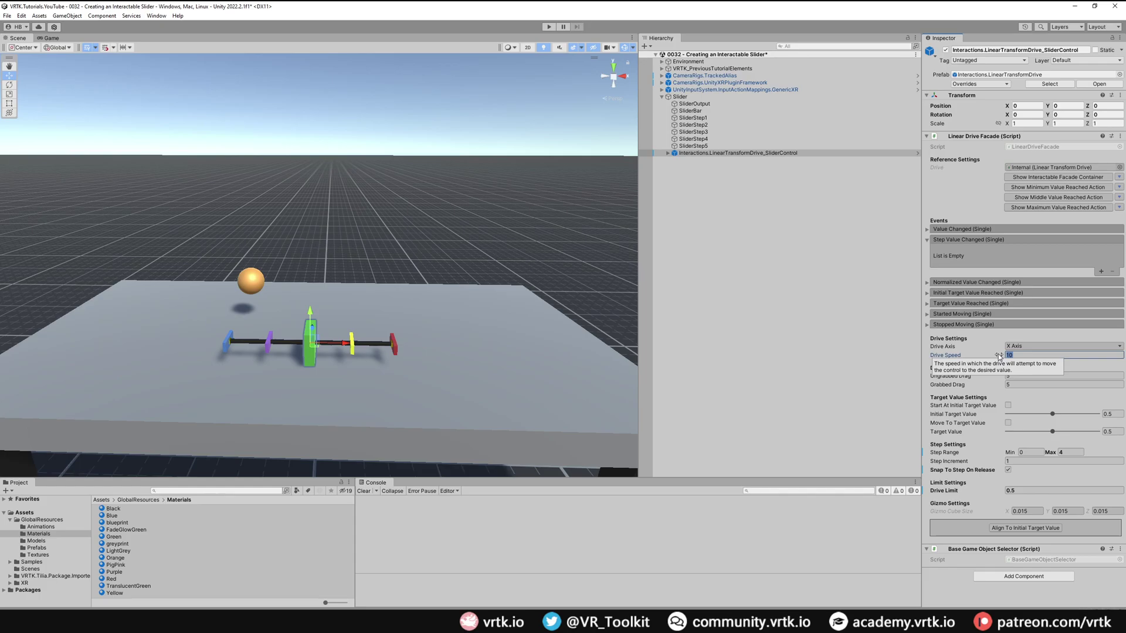
pyautogui.write('100')
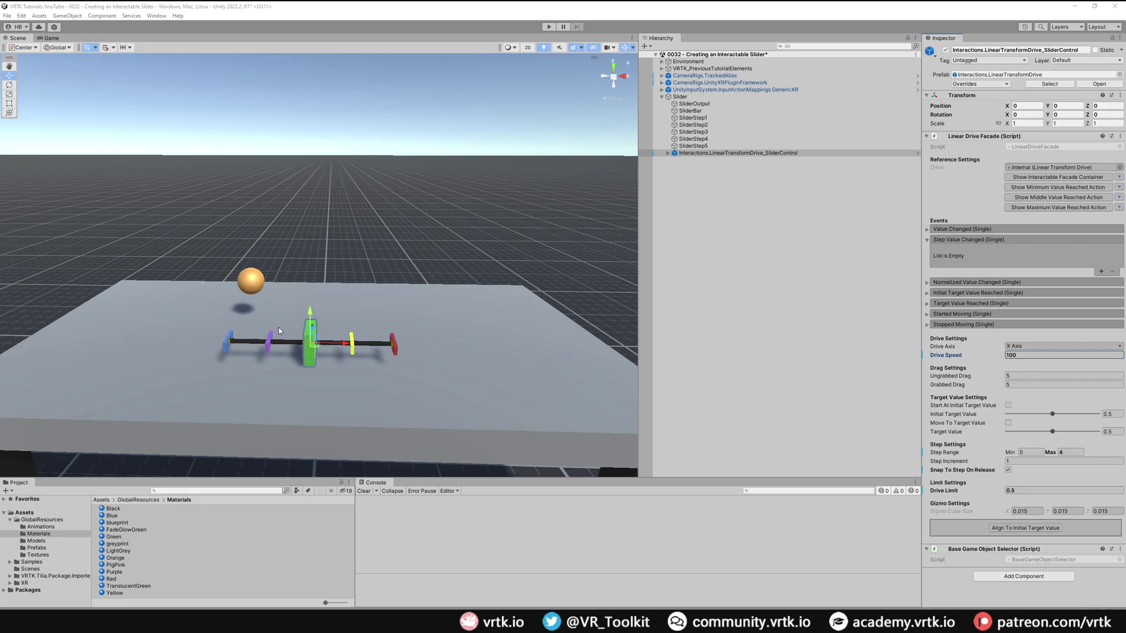
pyautogui.click(945, 50)
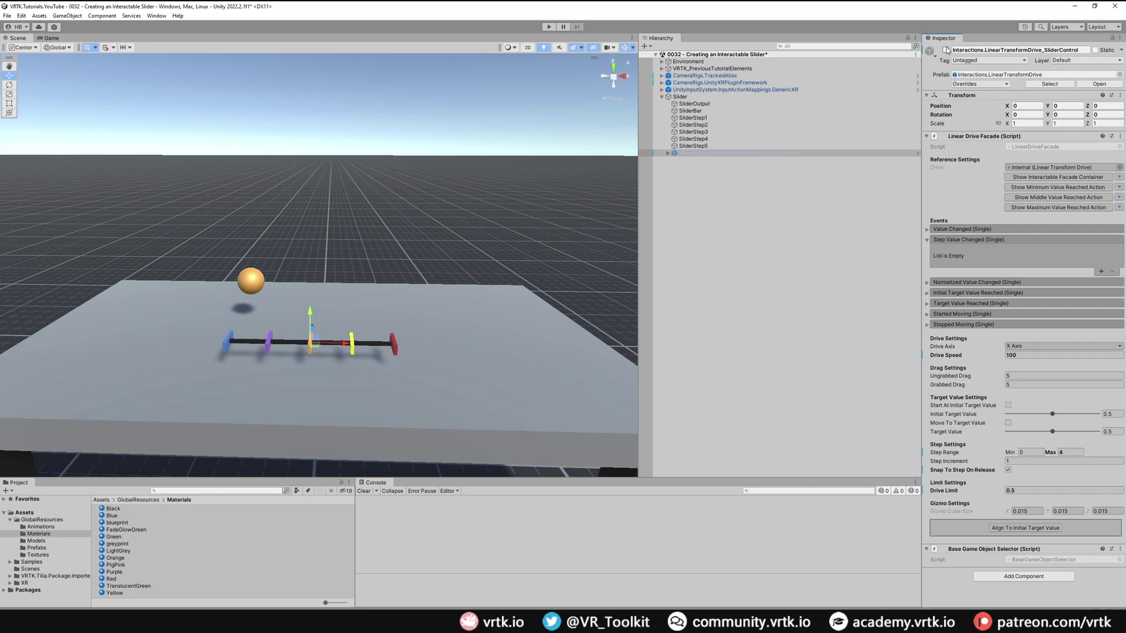
pyautogui.click(945, 49)
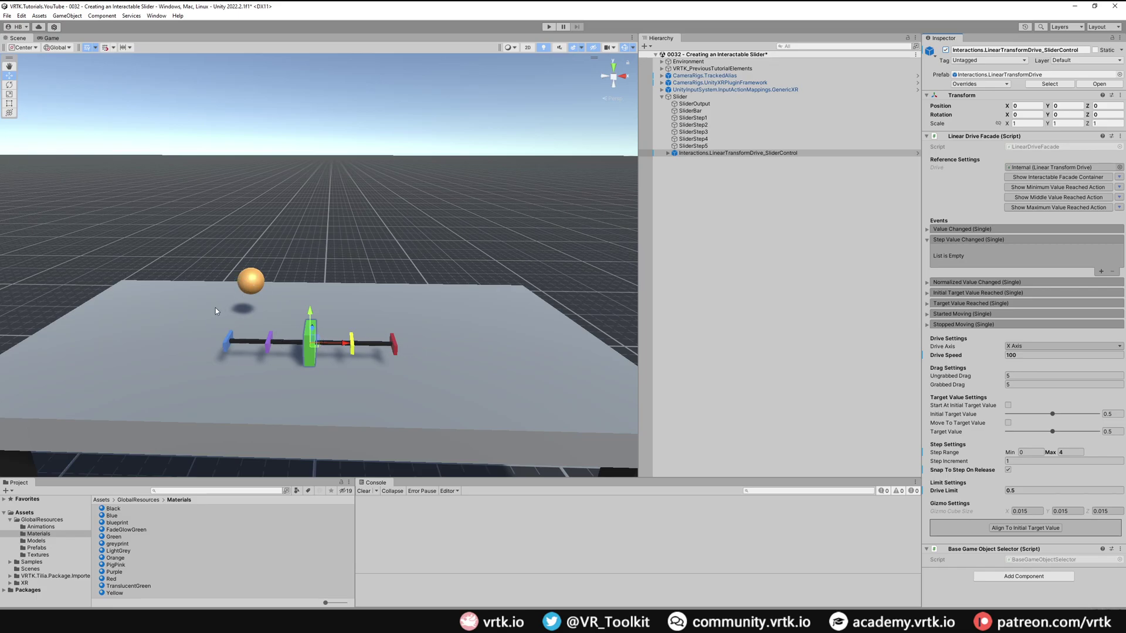
# Create an empty StepZeroLogic child under Slider with Float To Boolean Positive Bounds max 0
pyautogui.click(715, 96)
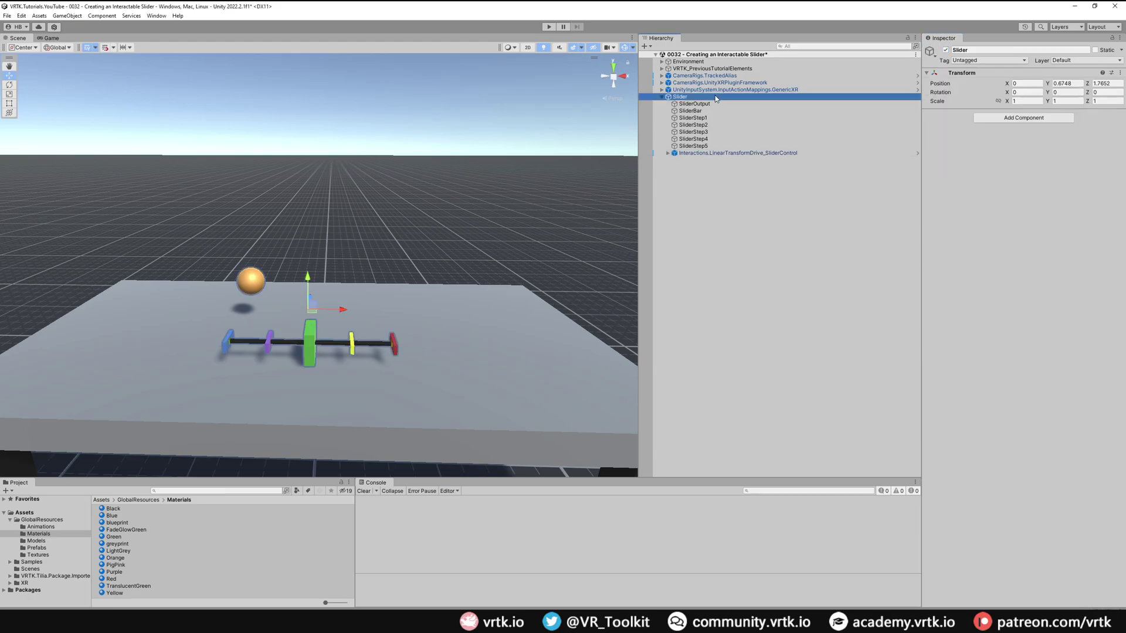
pyautogui.rightClick(715, 98)
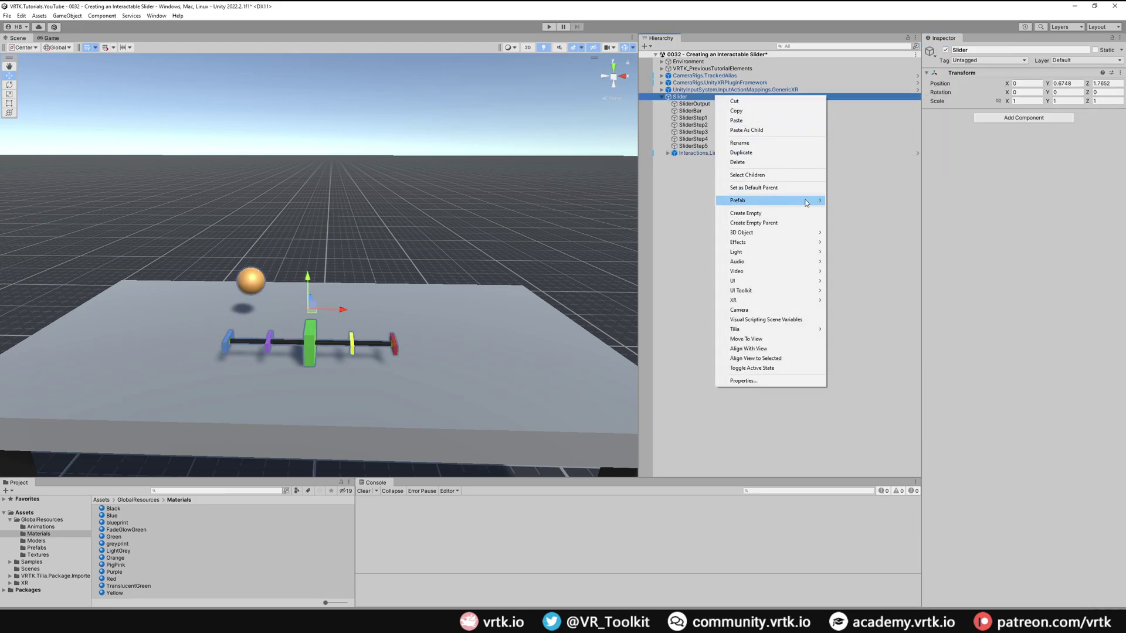
pyautogui.click(787, 212)
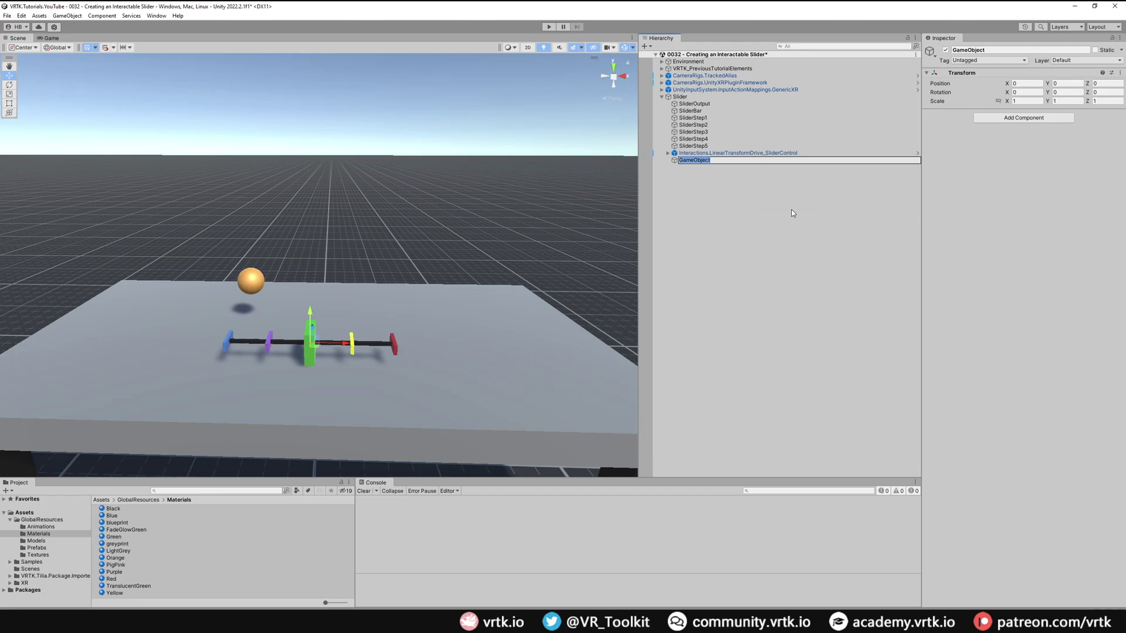
pyautogui.write('StepZeroLogic')
pyautogui.press('Return')
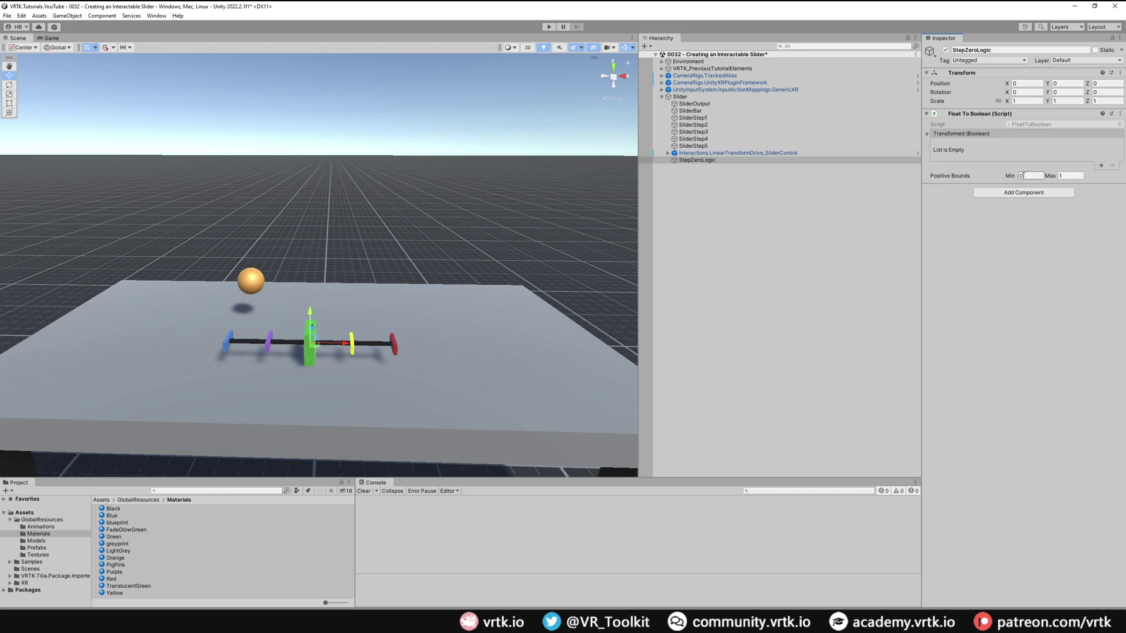
pyautogui.click(1070, 176)
# Add a Boolean Action to StepZeroLogic and wire Transformed to BooleanAction.Receive
pyautogui.click(998, 194)
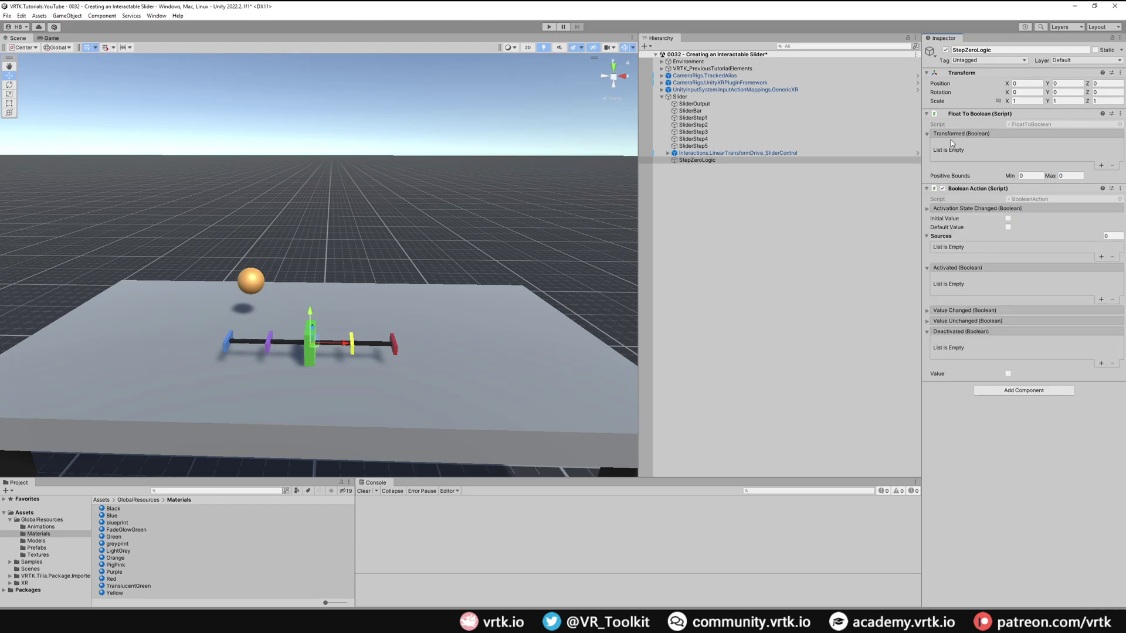
pyautogui.click(1101, 166)
pyautogui.moveTo(978, 190); pyautogui.dragTo(967, 155)
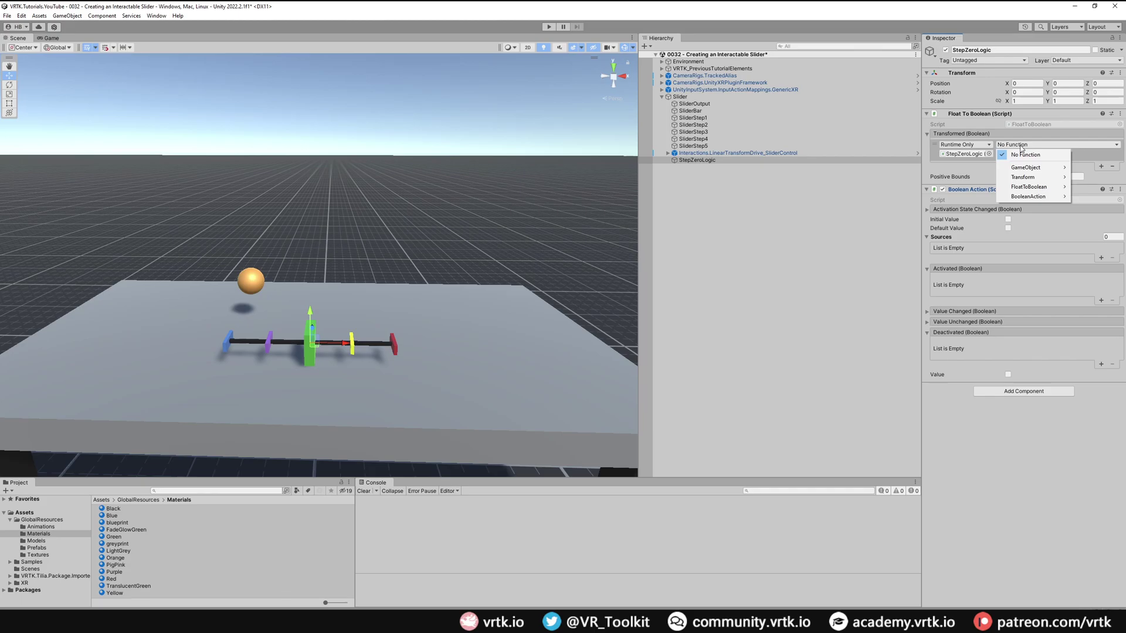
pyautogui.moveTo(1032, 197)
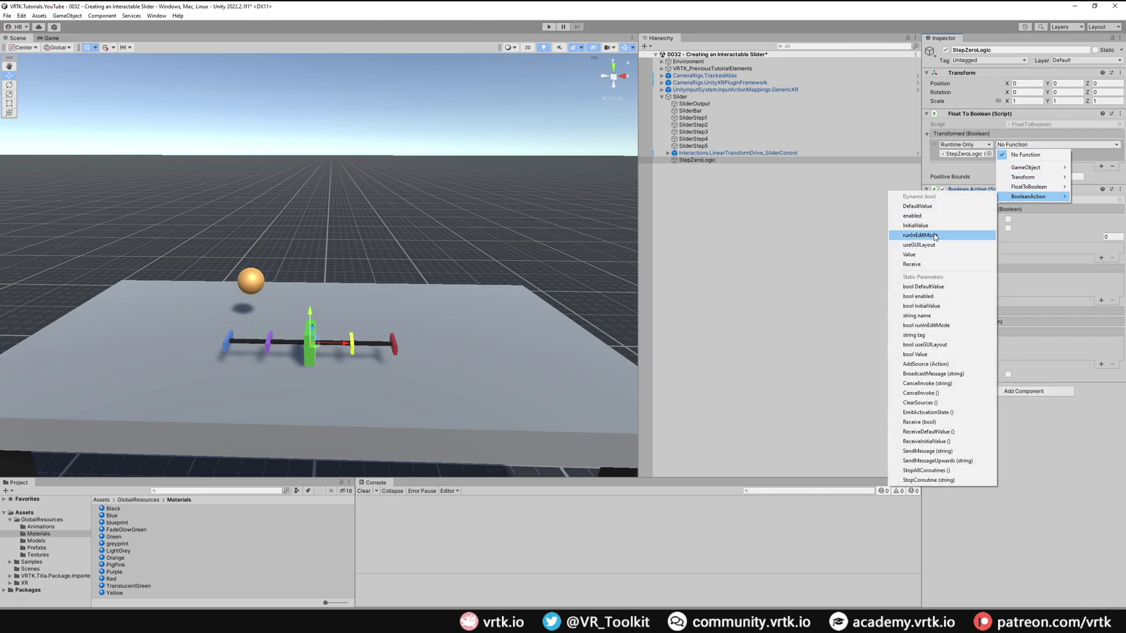
pyautogui.click(920, 265)
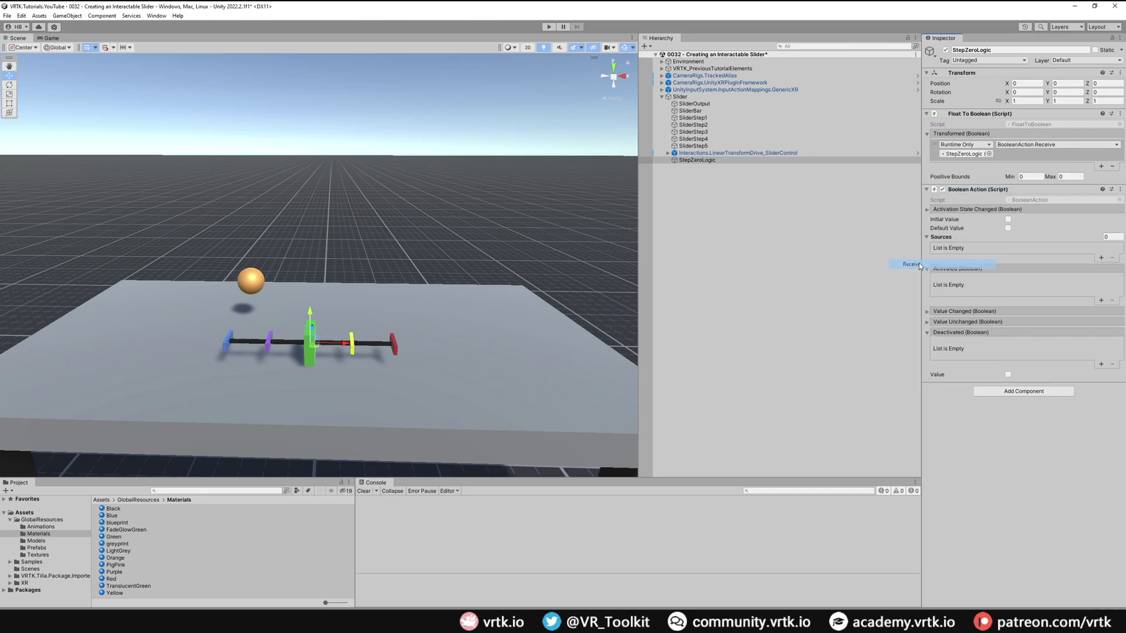
# Make the Activated event set SliderOutput's MeshRenderer material to Blue
pyautogui.click(1101, 301)
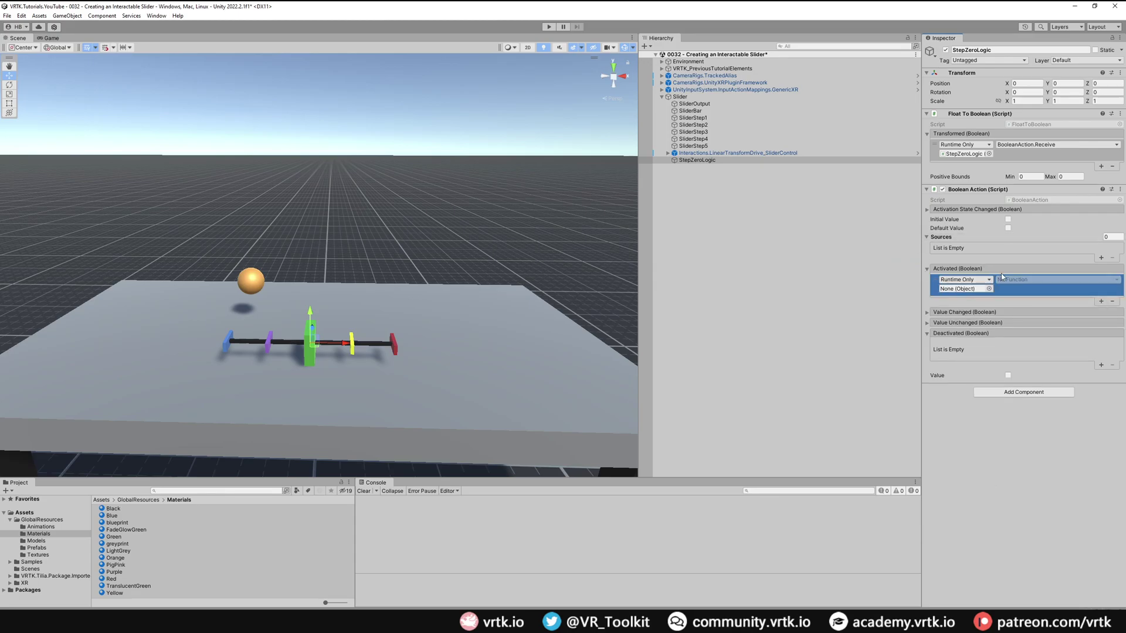
pyautogui.moveTo(690, 104); pyautogui.dragTo(961, 288)
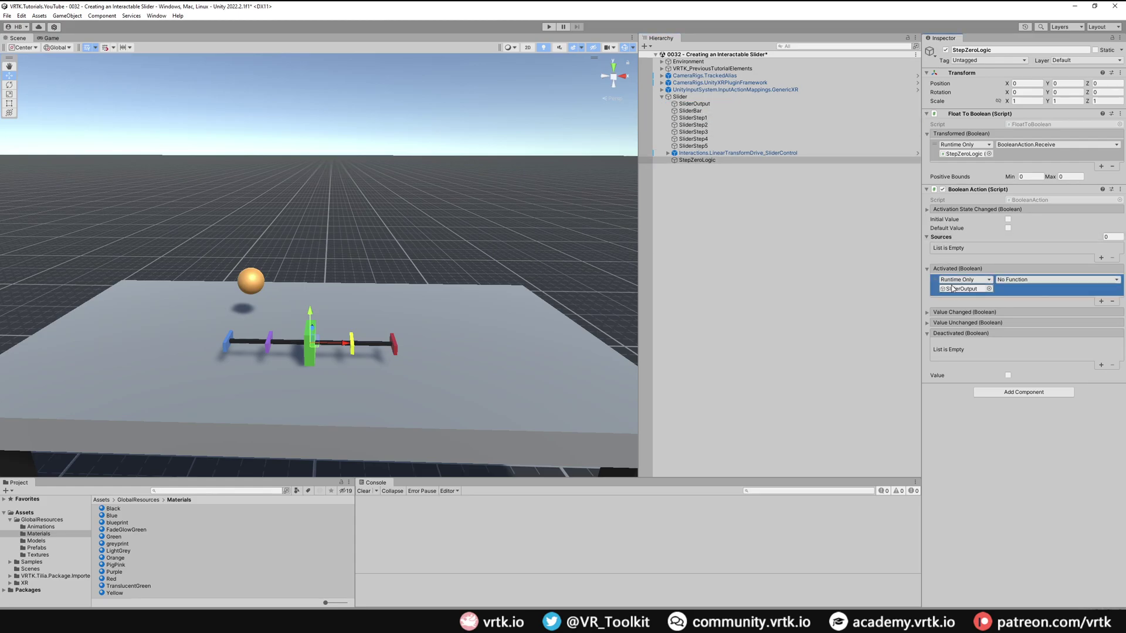
pyautogui.click(1028, 280)
pyautogui.moveTo(1032, 332)
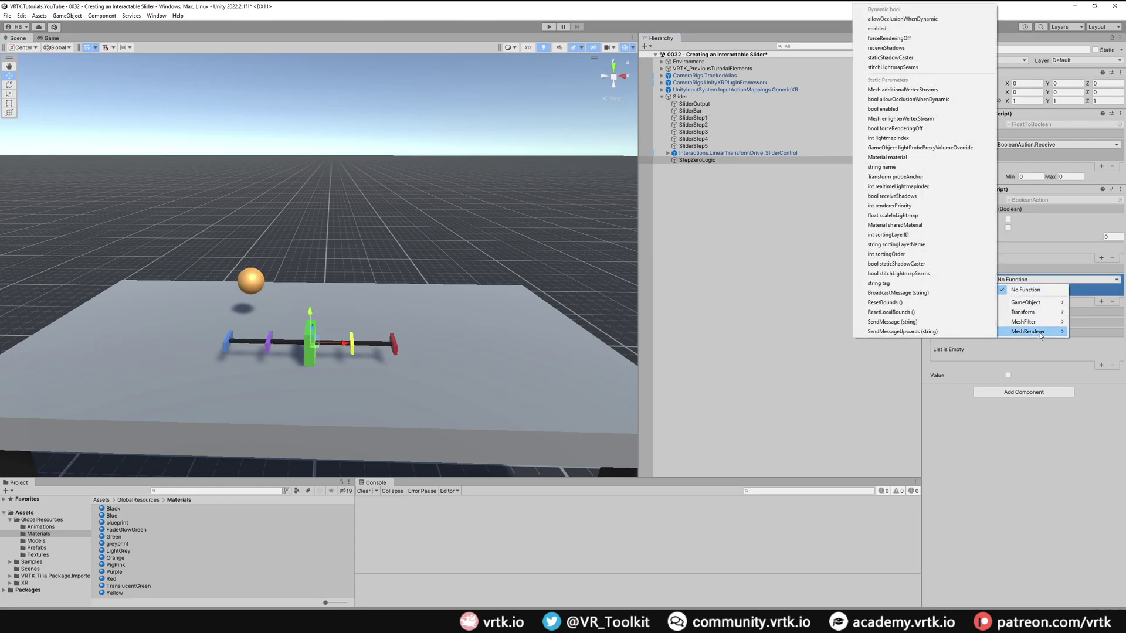
pyautogui.click(897, 157)
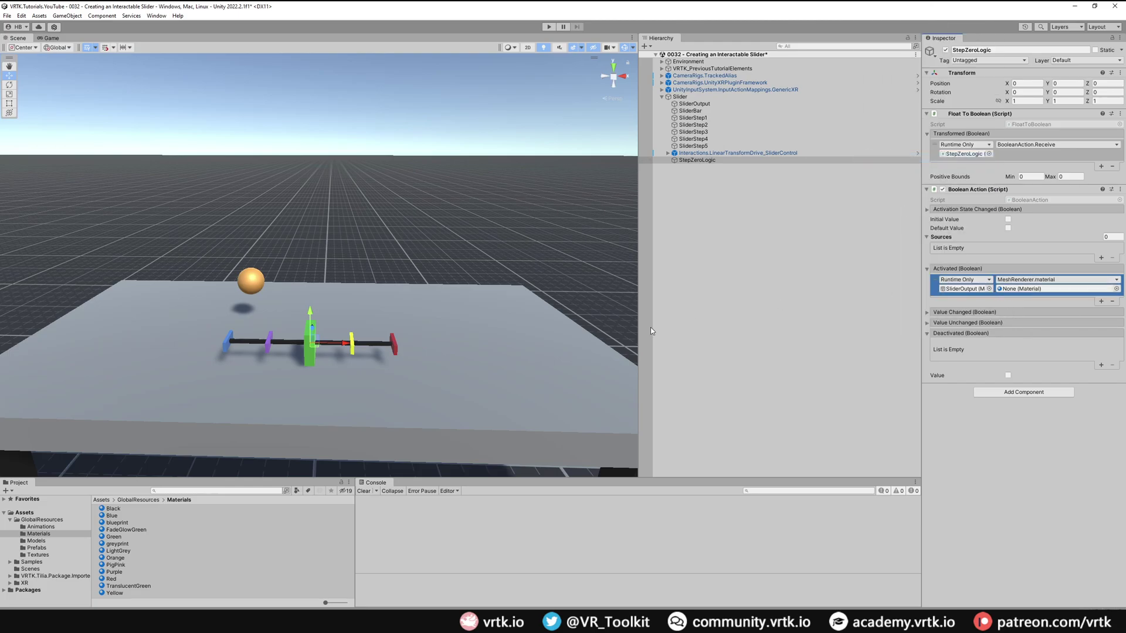
pyautogui.moveTo(112, 516); pyautogui.dragTo(1049, 288)
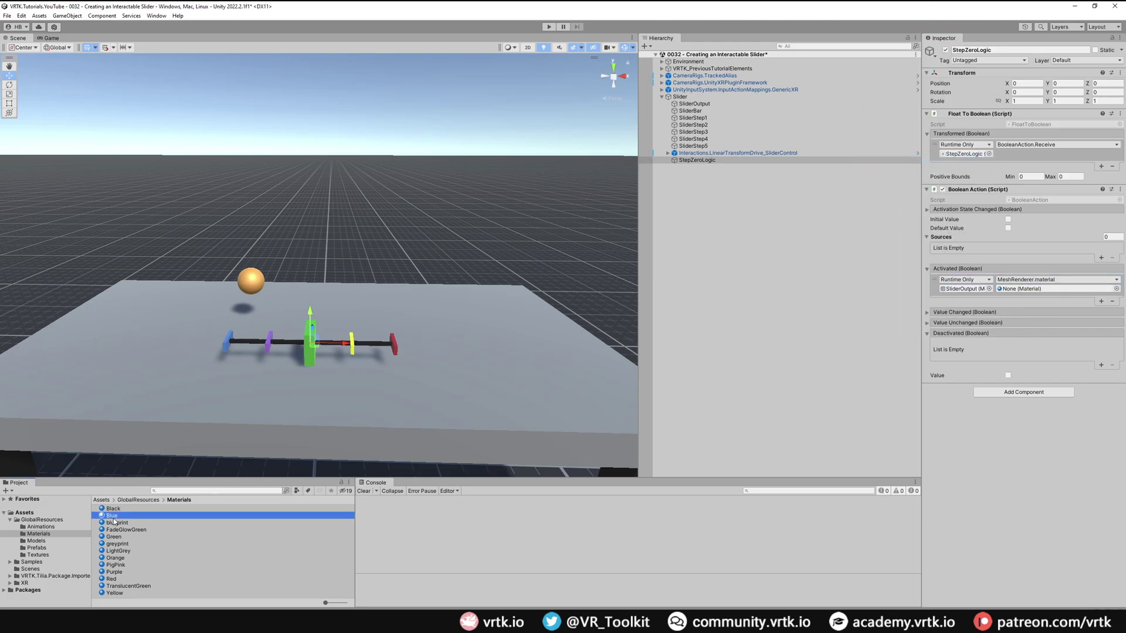
pyautogui.click(701, 160)
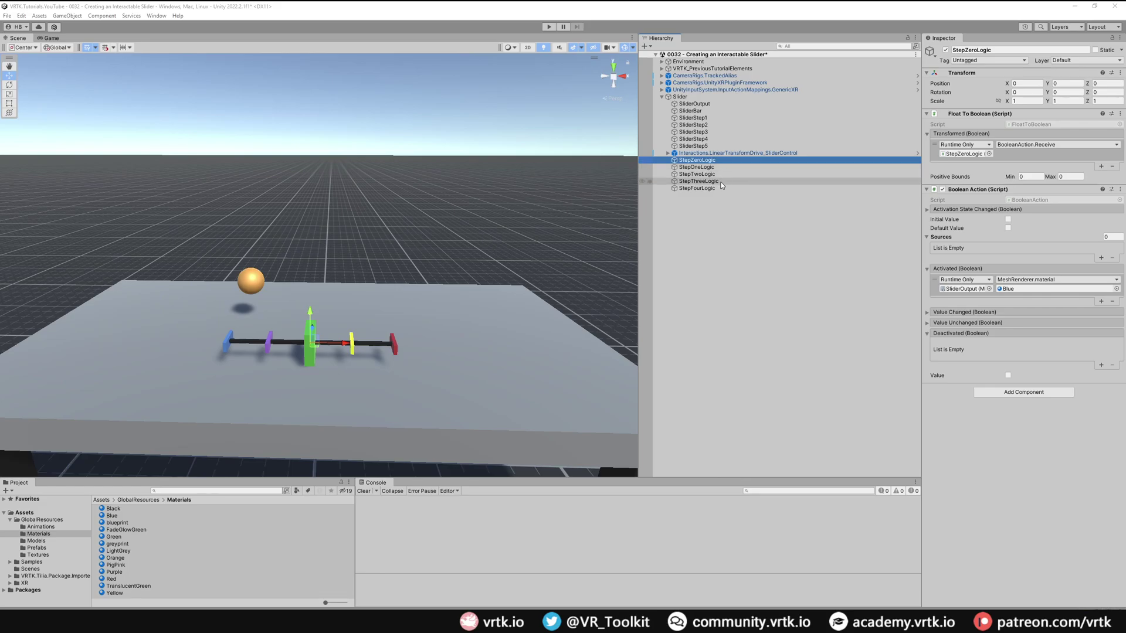
# Give StepOneLogic bounds 1 with Purple, and StepTwoLogic bounds 2 with Orange
pyautogui.click(720, 167)
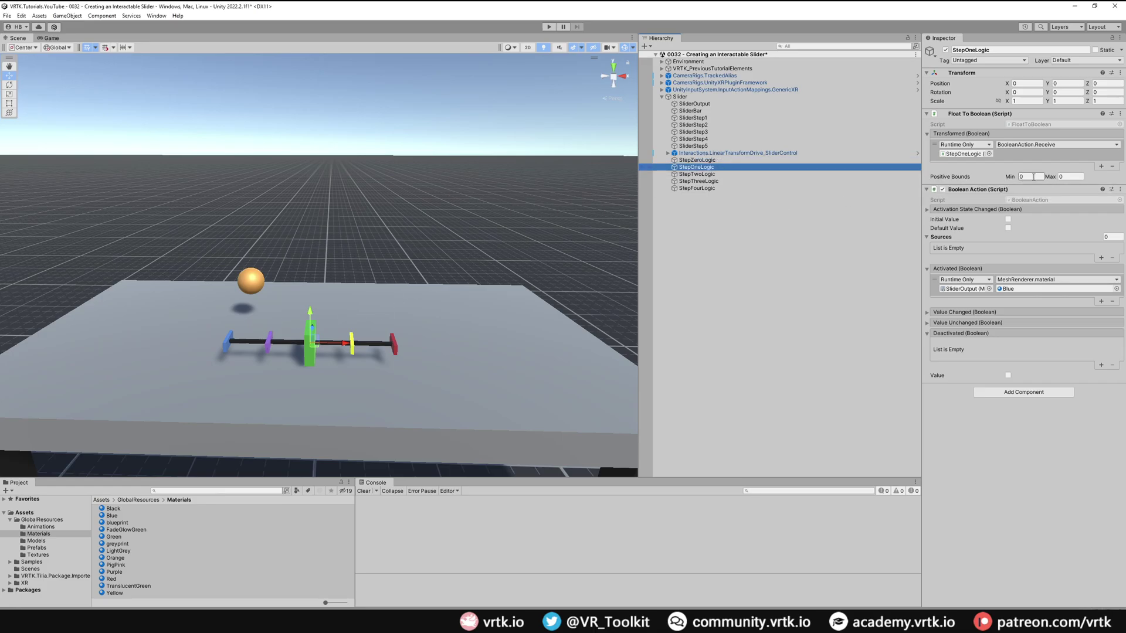
pyautogui.click(1033, 177)
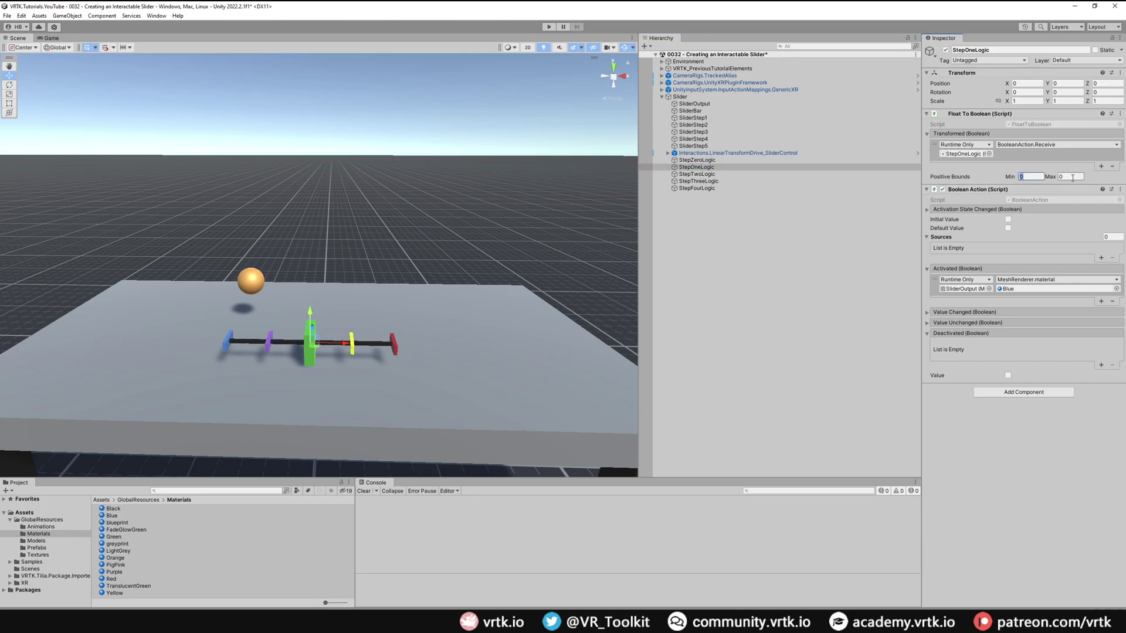
pyautogui.write('1')
pyautogui.click(1072, 177)
pyautogui.write('1')
pyautogui.moveTo(113, 568); pyautogui.dragTo(1049, 288)
pyautogui.click(731, 174)
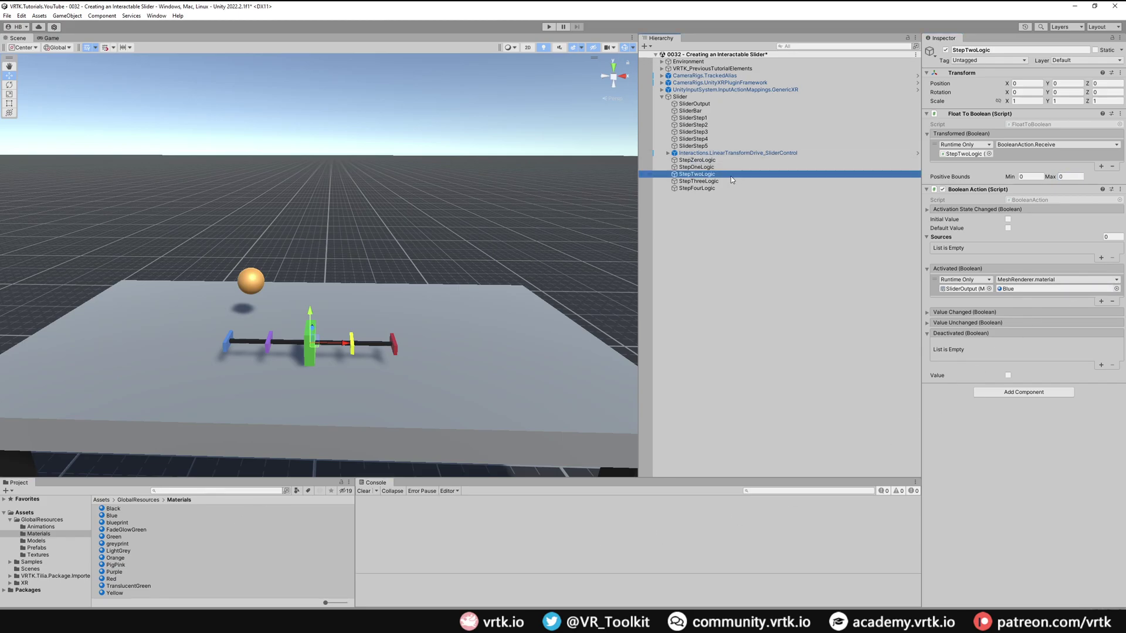
pyautogui.click(1025, 176)
pyautogui.write('2')
pyautogui.press('Tab')
pyautogui.write('2')
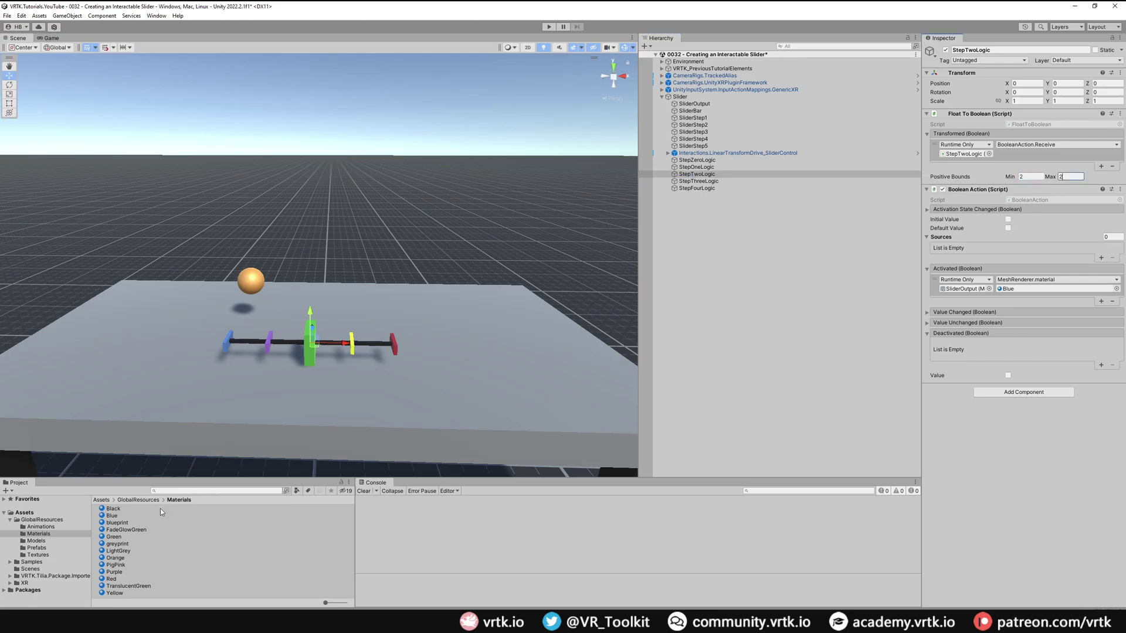
pyautogui.moveTo(112, 561); pyautogui.dragTo(1075, 288)
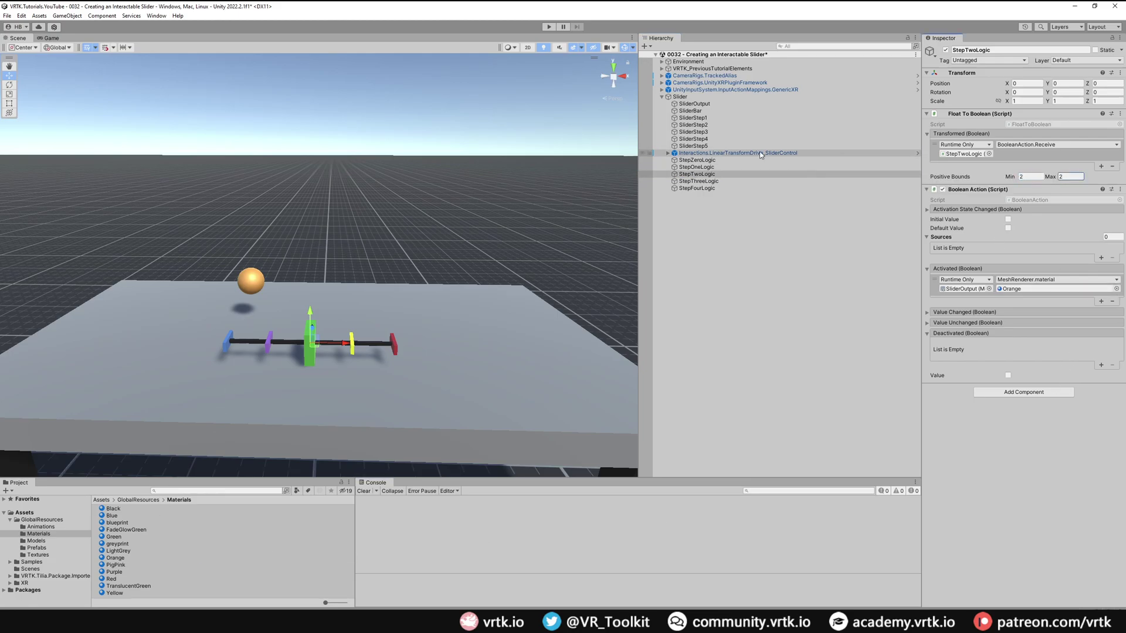
# Make StepThreeLogic apply Yellow, and StepFourLogic apply Red with Positive Bounds 4–4
pyautogui.click(713, 183)
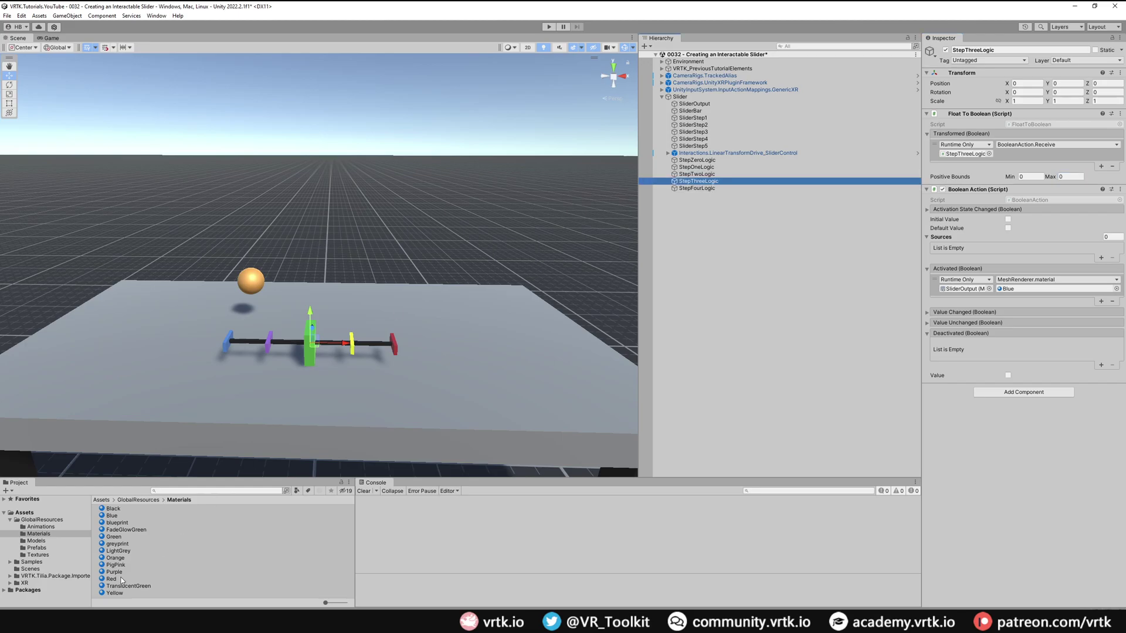
pyautogui.moveTo(115, 592); pyautogui.dragTo(1043, 283)
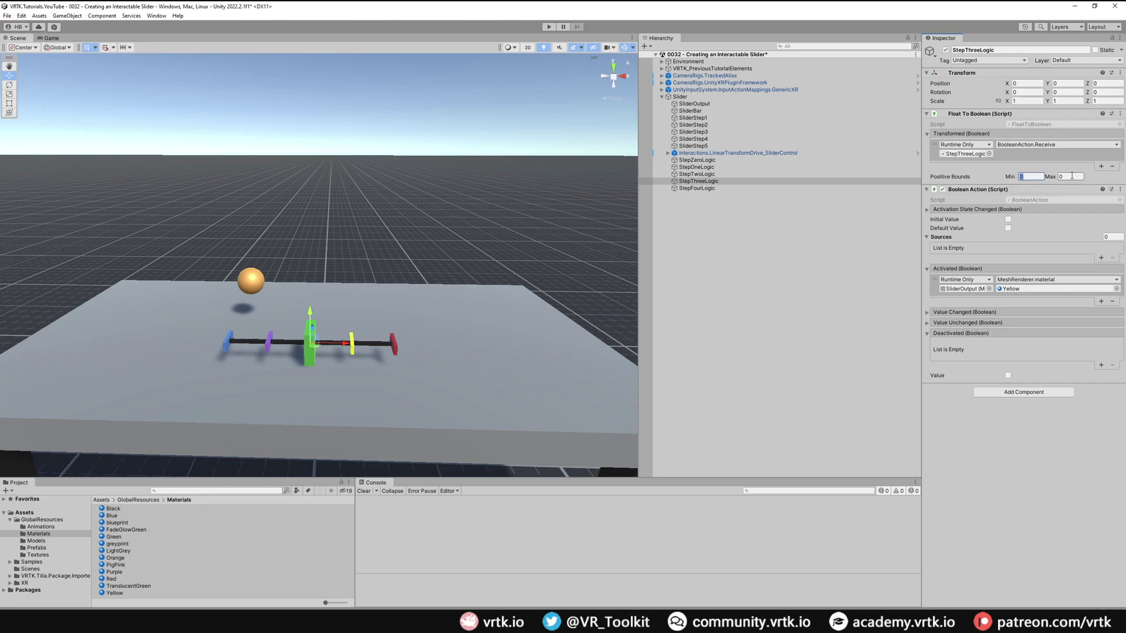
pyautogui.click(697, 189)
pyautogui.moveTo(117, 579); pyautogui.dragTo(1043, 289)
pyautogui.click(1029, 177)
pyautogui.write('4')
pyautogui.press('Tab')
pyautogui.write('4')
pyautogui.click(787, 219)
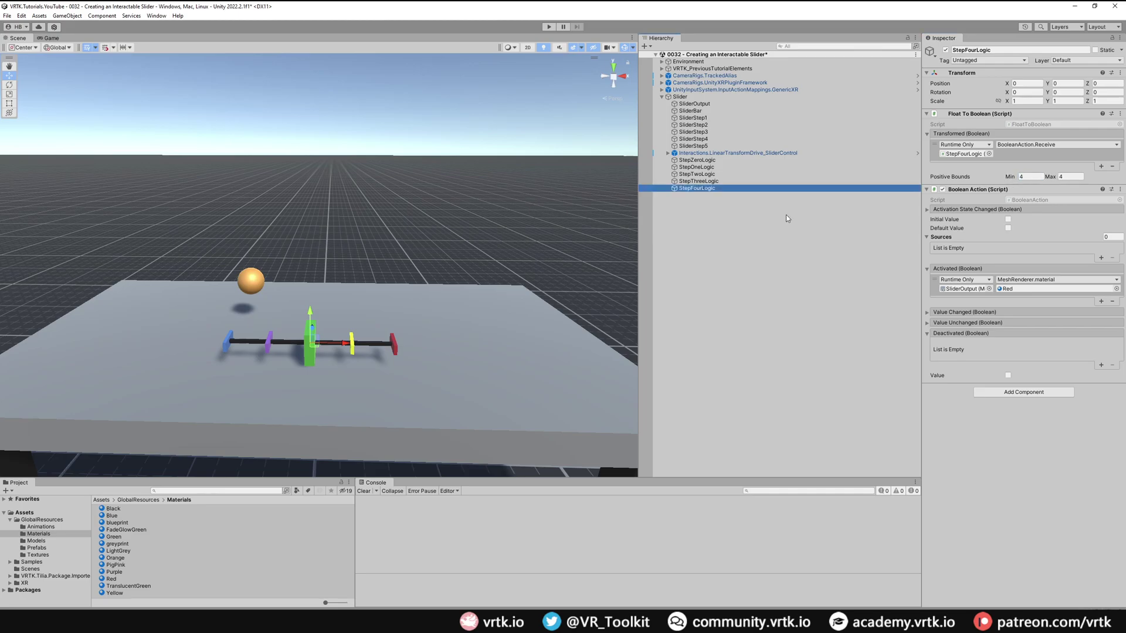
pyautogui.click(780, 153)
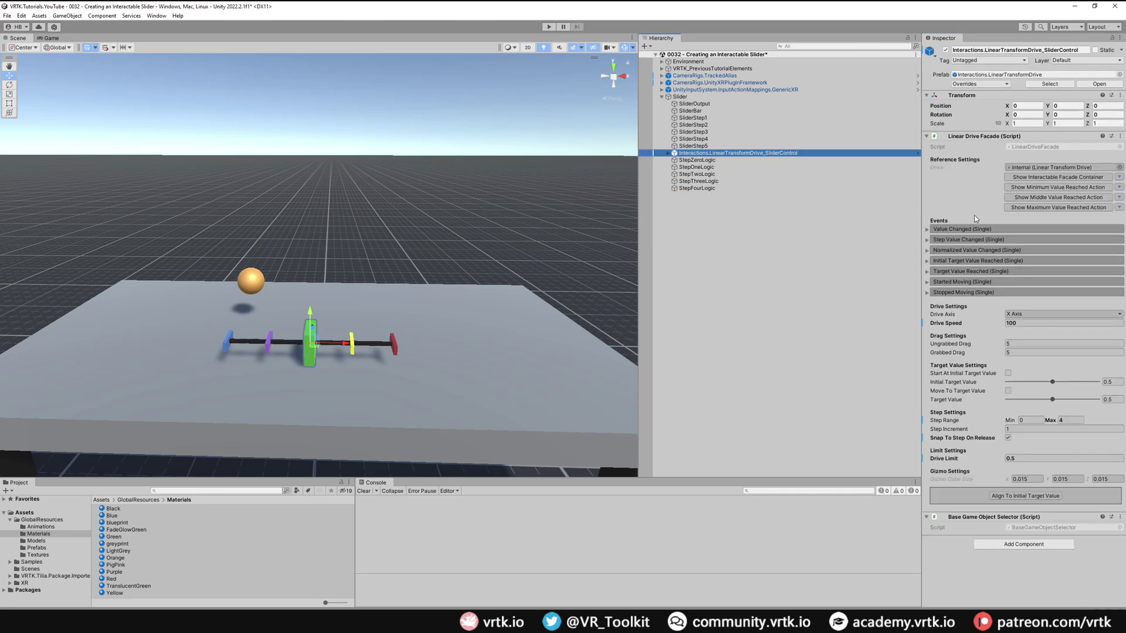
# Add five Step Value Changed listeners targeting StepZeroLogic through StepFourLogic
pyautogui.click(938, 240)
pyautogui.click(1101, 273)
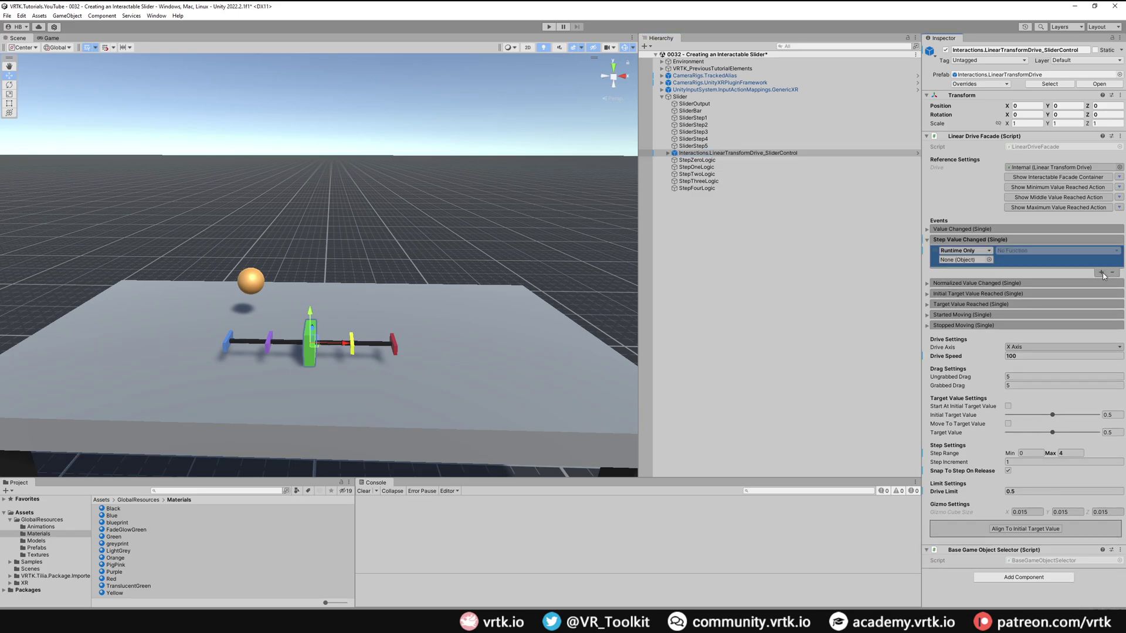
pyautogui.click(1101, 273)
pyautogui.click(1097, 294)
pyautogui.click(1094, 315)
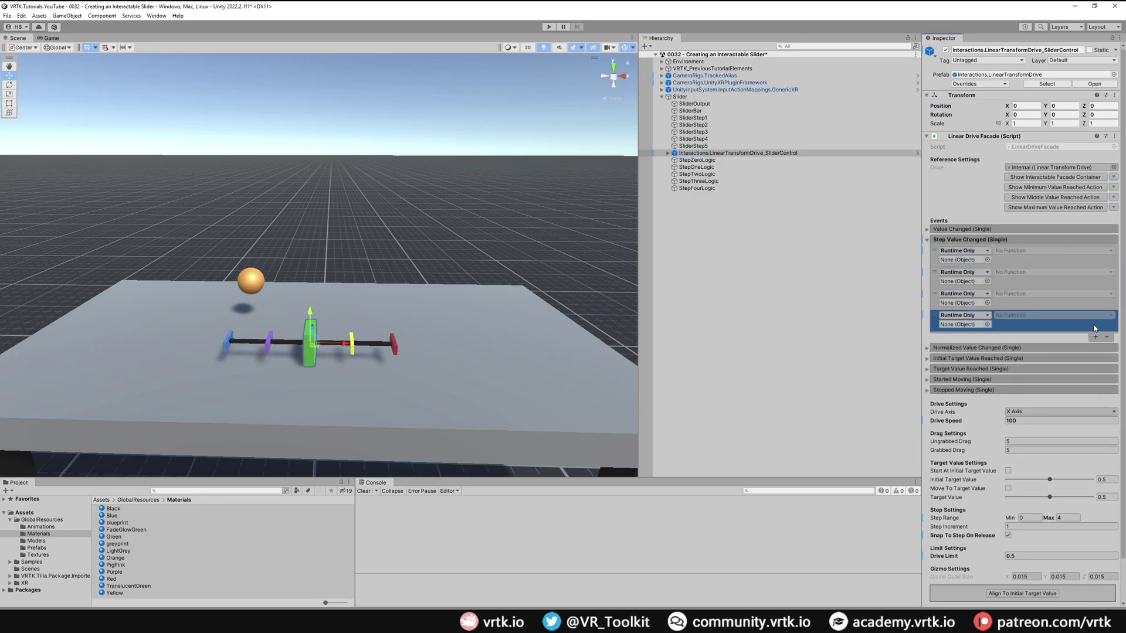
pyautogui.click(1094, 337)
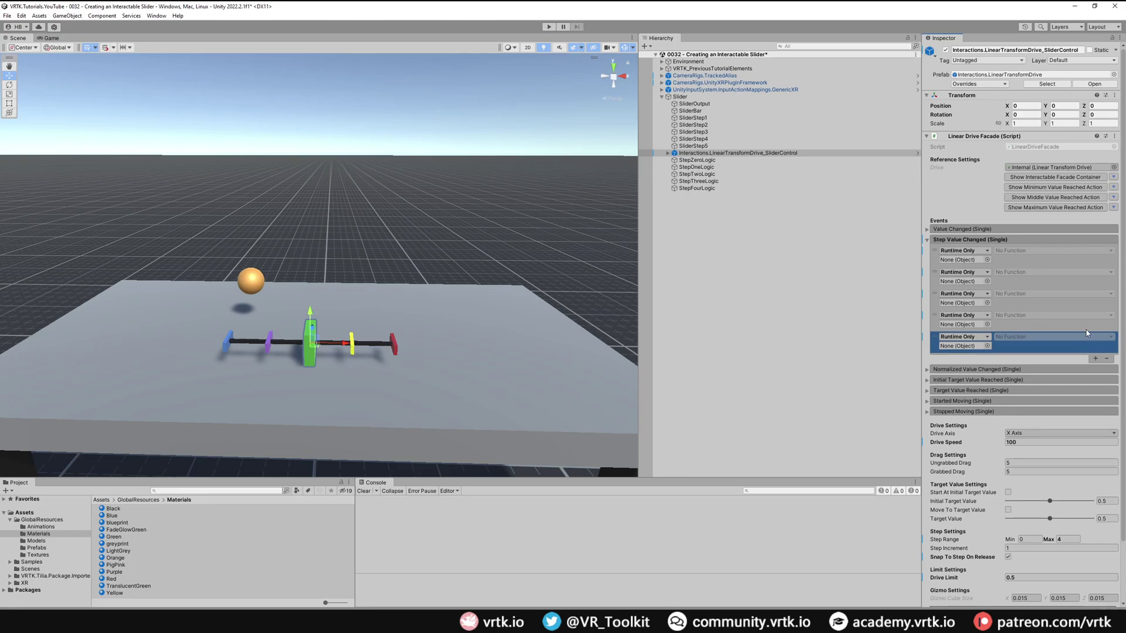
pyautogui.moveTo(719, 159); pyautogui.dragTo(964, 281)
pyautogui.moveTo(698, 175); pyautogui.dragTo(965, 302)
pyautogui.moveTo(701, 183); pyautogui.dragTo(961, 324)
pyautogui.moveTo(714, 191); pyautogui.dragTo(961, 346)
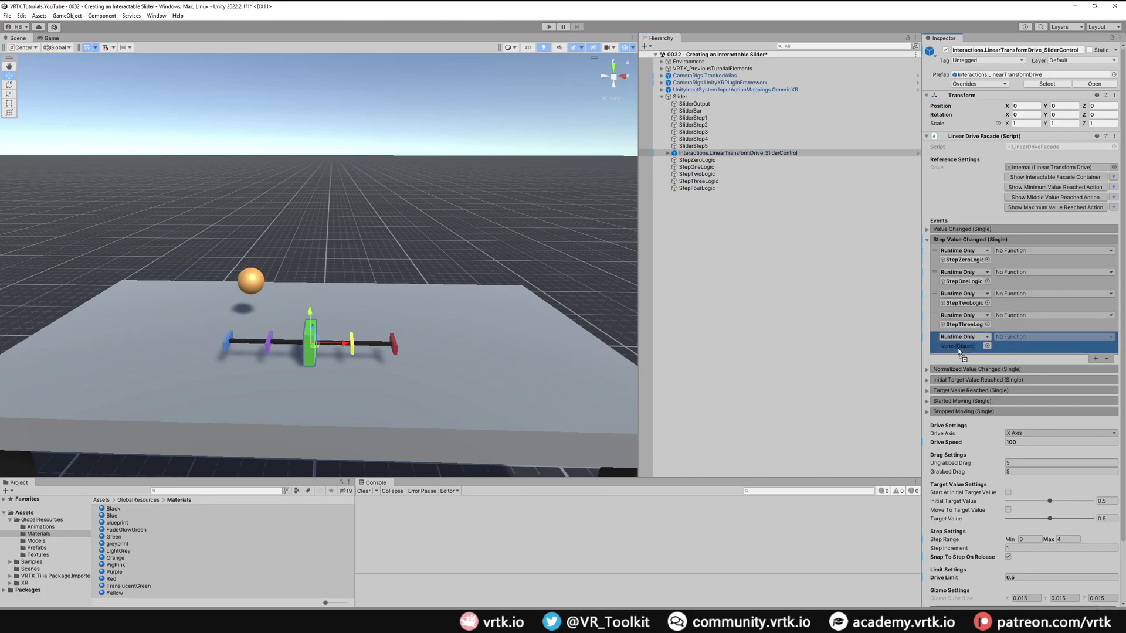
# Set each Step Value Changed listener's function to FloatToBoolean.DoTransform
pyautogui.click(1013, 251)
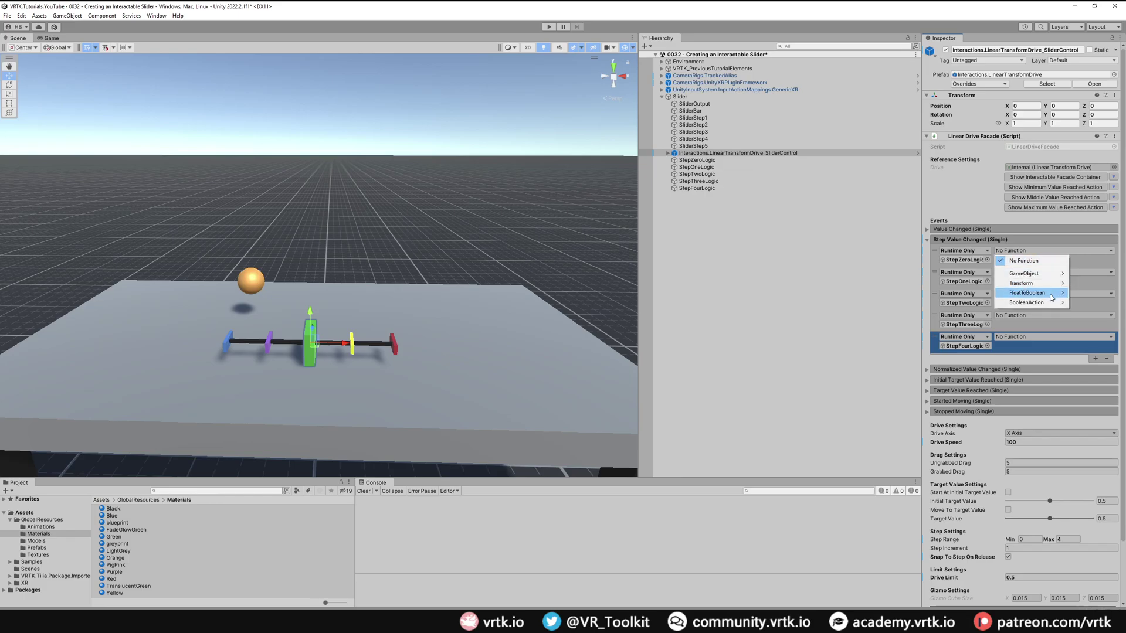
pyautogui.moveTo(1032, 293)
pyautogui.click(944, 295)
pyautogui.click(1010, 273)
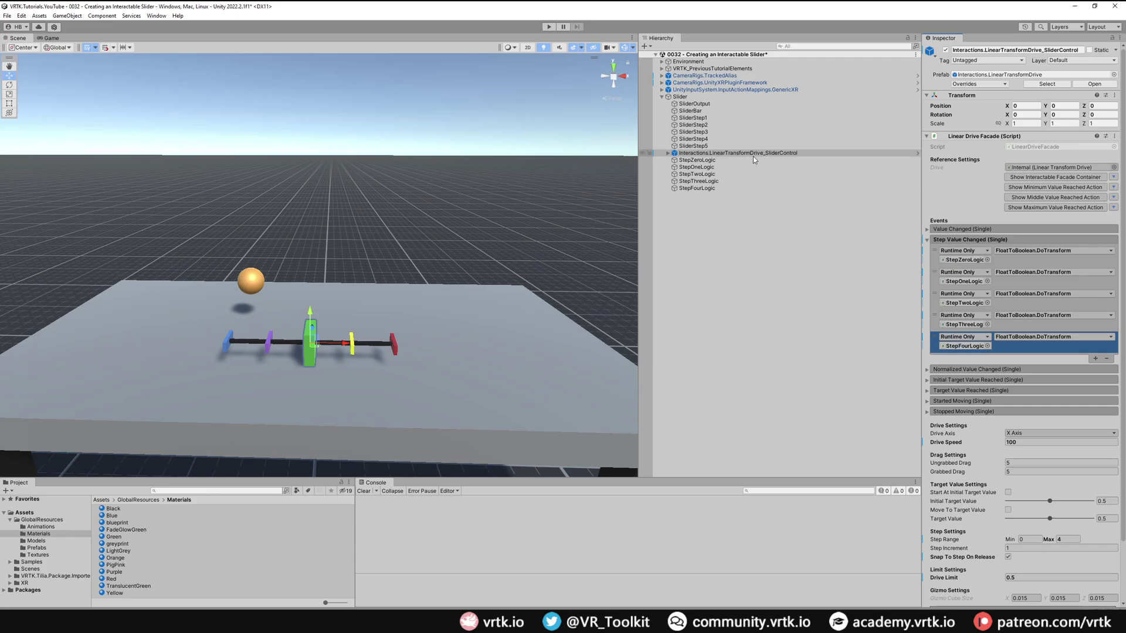
pyautogui.click(720, 159)
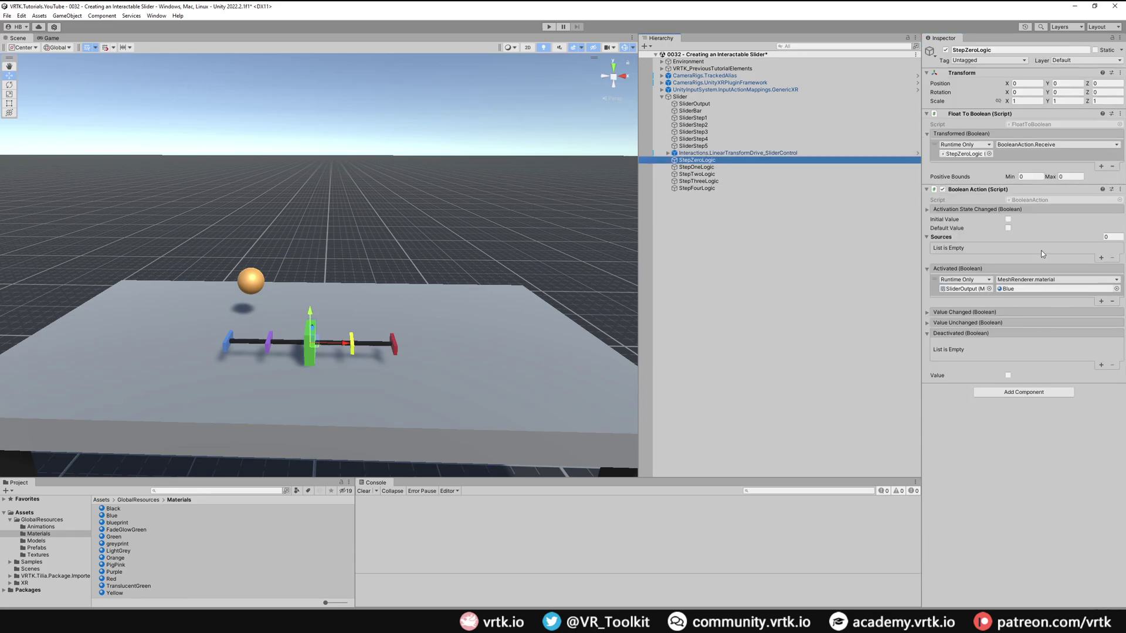
pyautogui.click(741, 152)
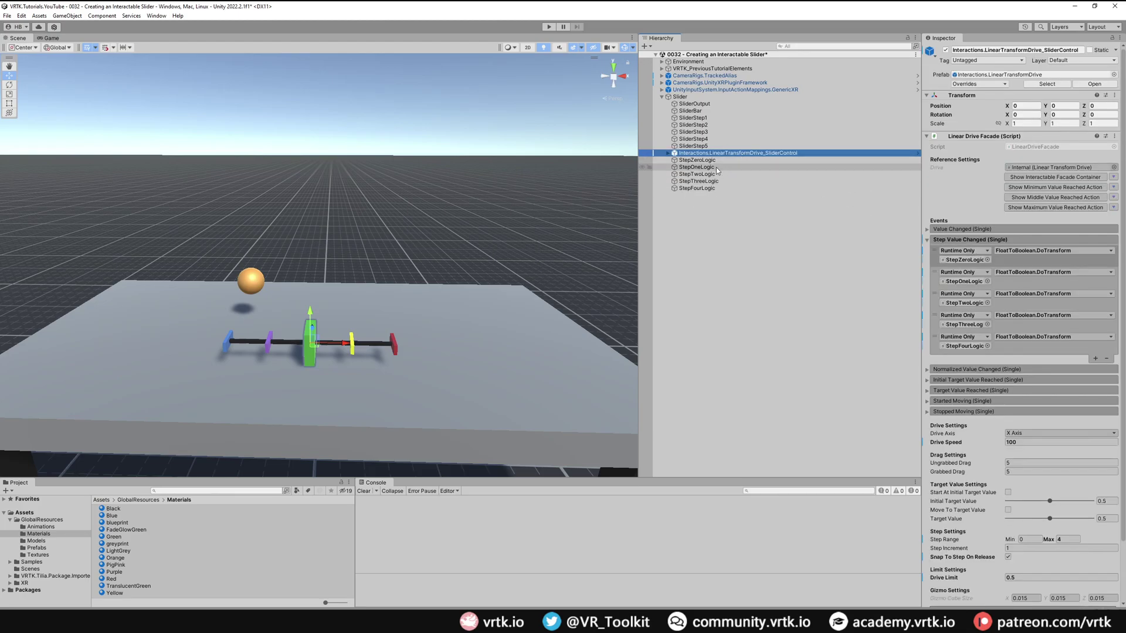
pyautogui.click(715, 167)
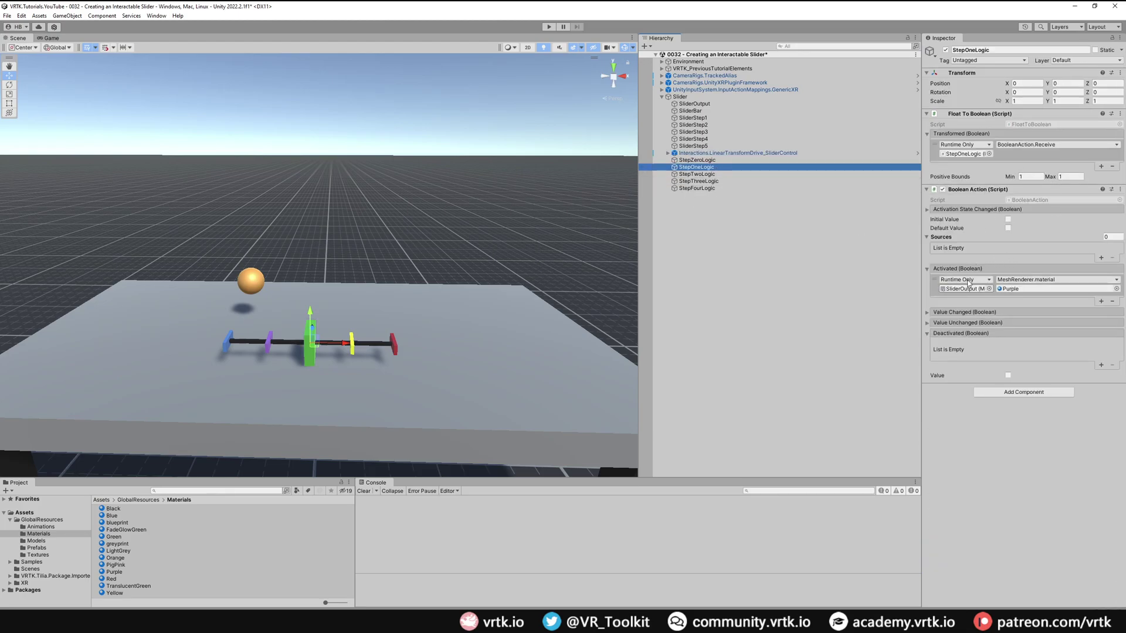
pyautogui.click(716, 153)
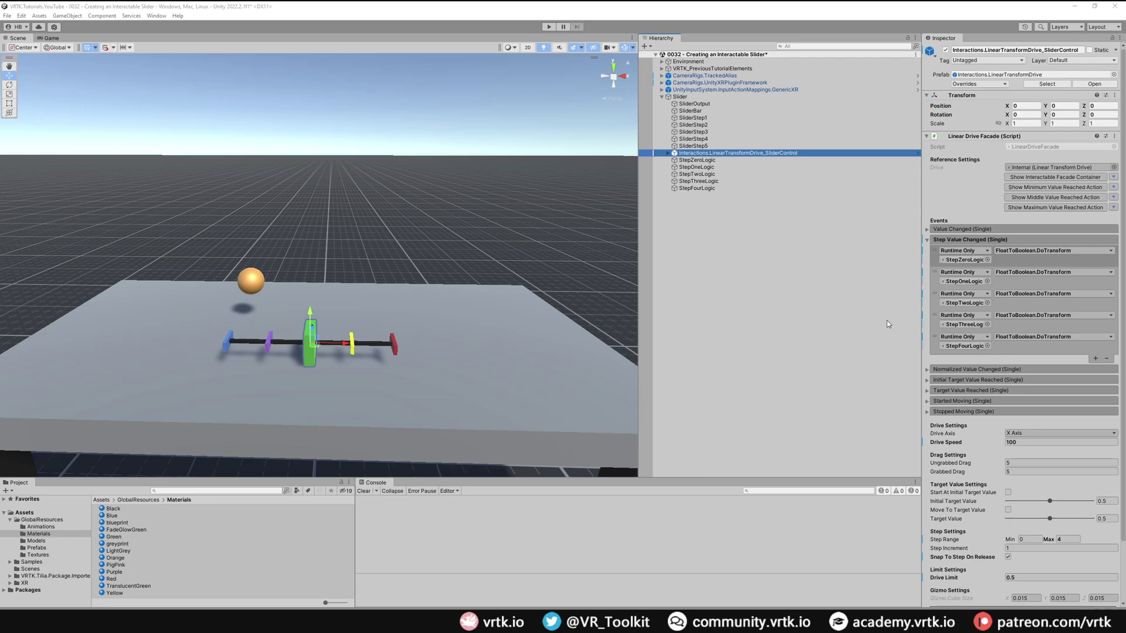
# Duplicate the Slider, move the copy toward the camera, and shift its SliderOutput sphere right
pyautogui.click(681, 97)
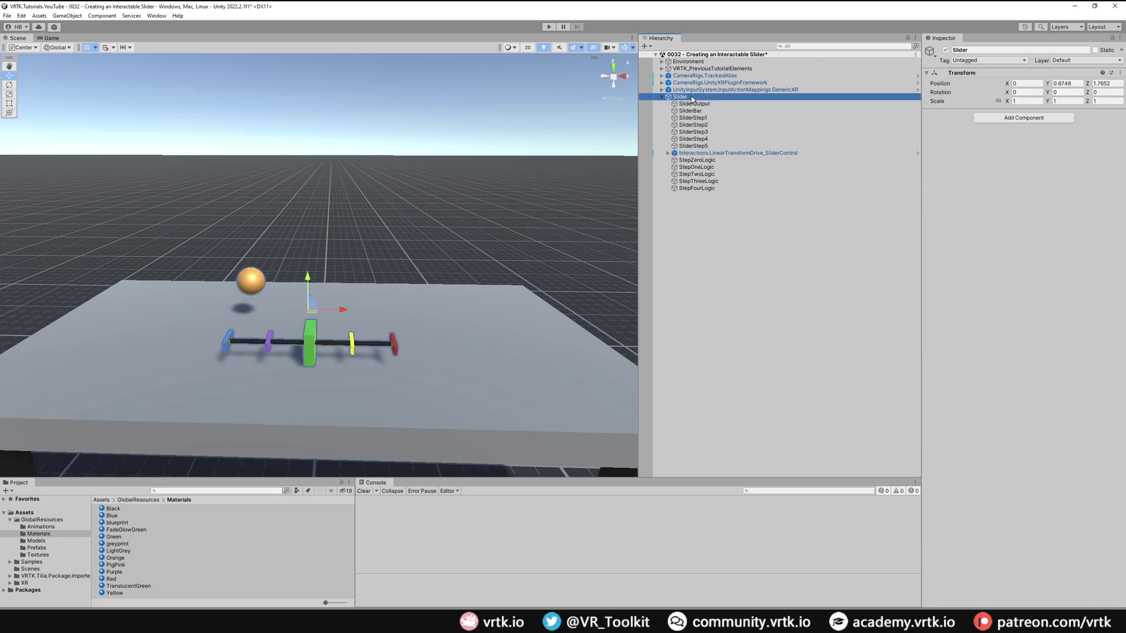
pyautogui.hotkey('ctrl', 'd')
pyautogui.moveTo(312, 303); pyautogui.dragTo(435, 367)
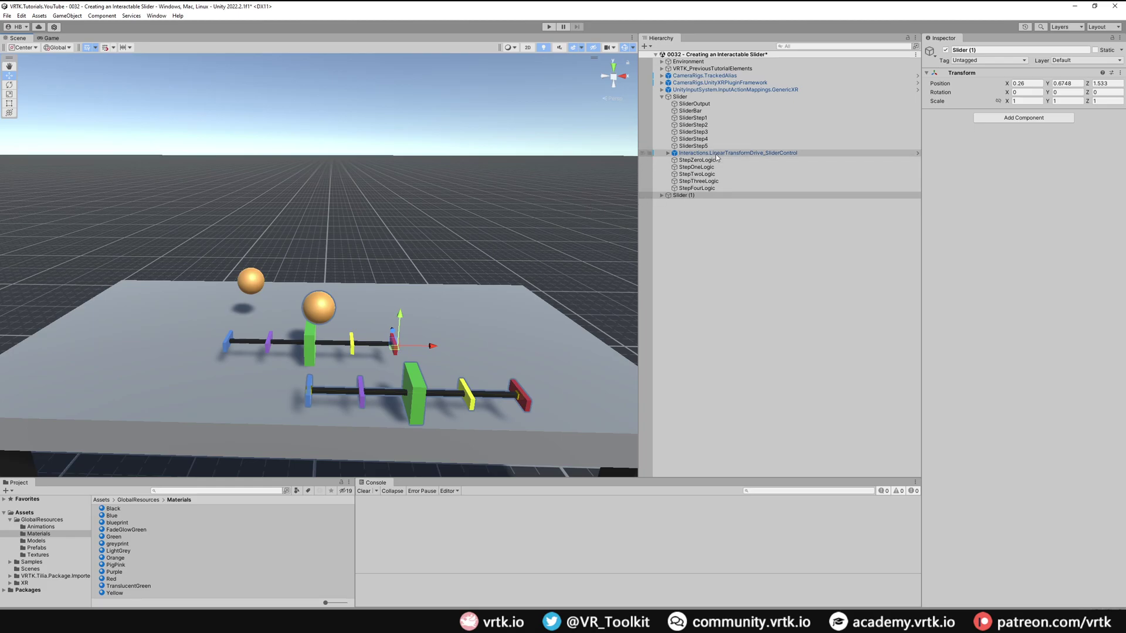
pyautogui.click(661, 195)
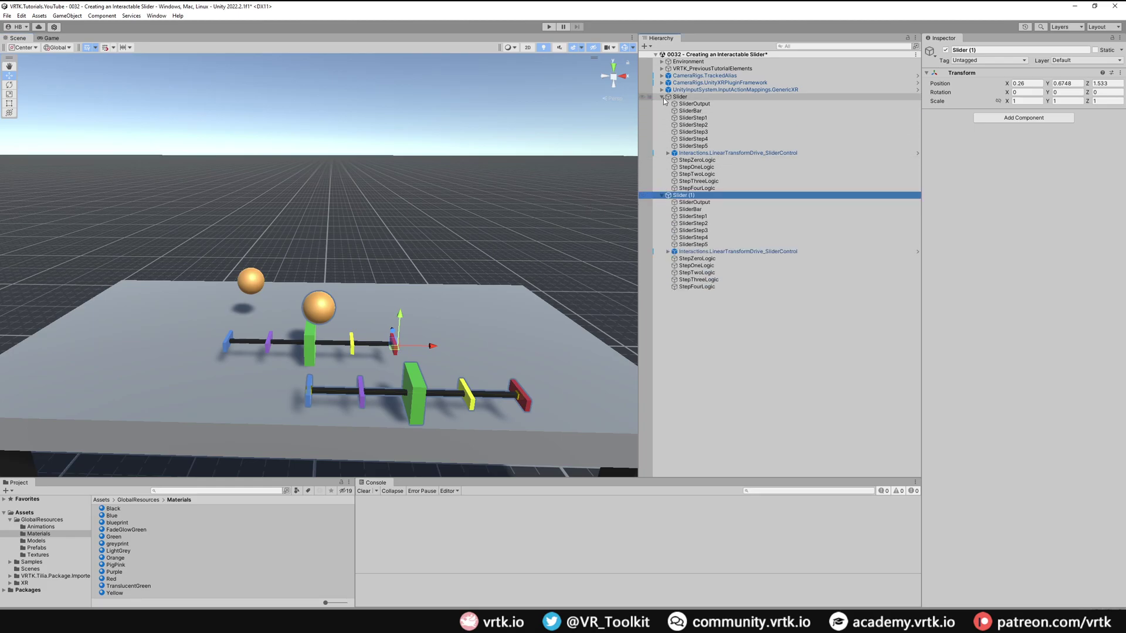
pyautogui.click(662, 98)
pyautogui.click(704, 111)
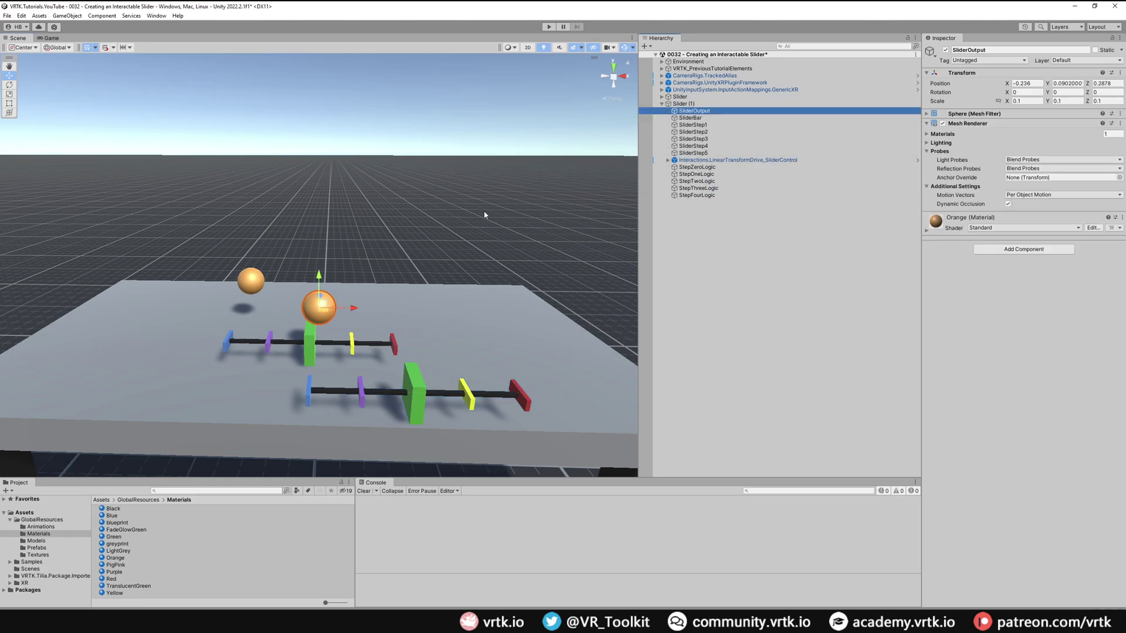
pyautogui.moveTo(350, 310); pyautogui.dragTo(535, 312)
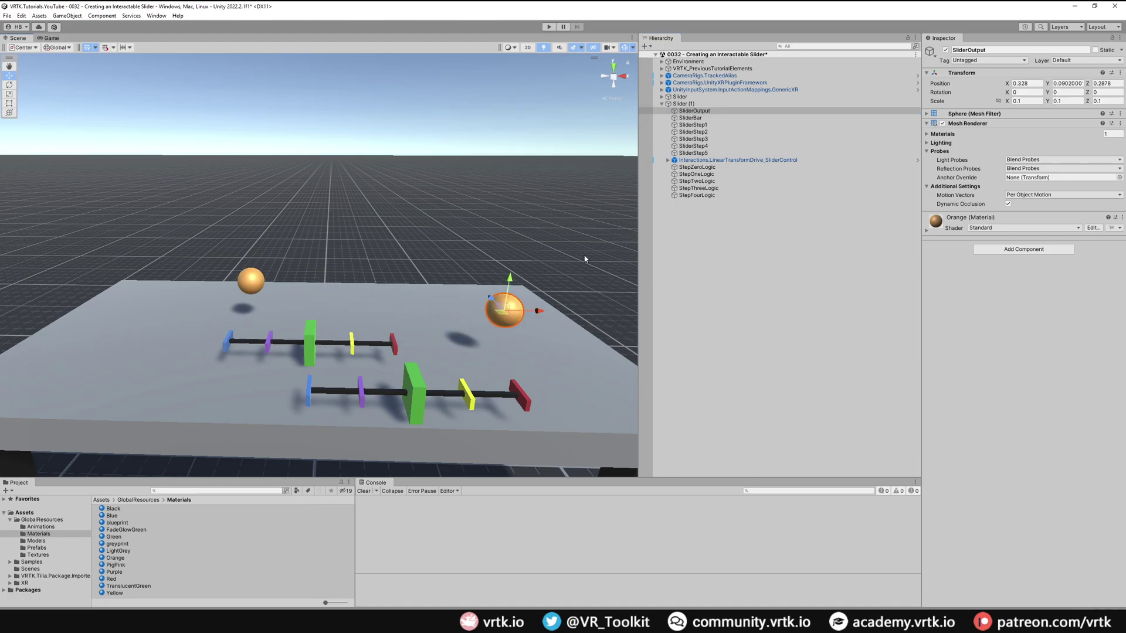
# Delete SliderStep1–5 and StepZeroLogic through StepFourLogic from the copy
pyautogui.click(712, 125)
pyautogui.keyDown('shift'); pyautogui.click(692, 153); pyautogui.keyUp('shift')
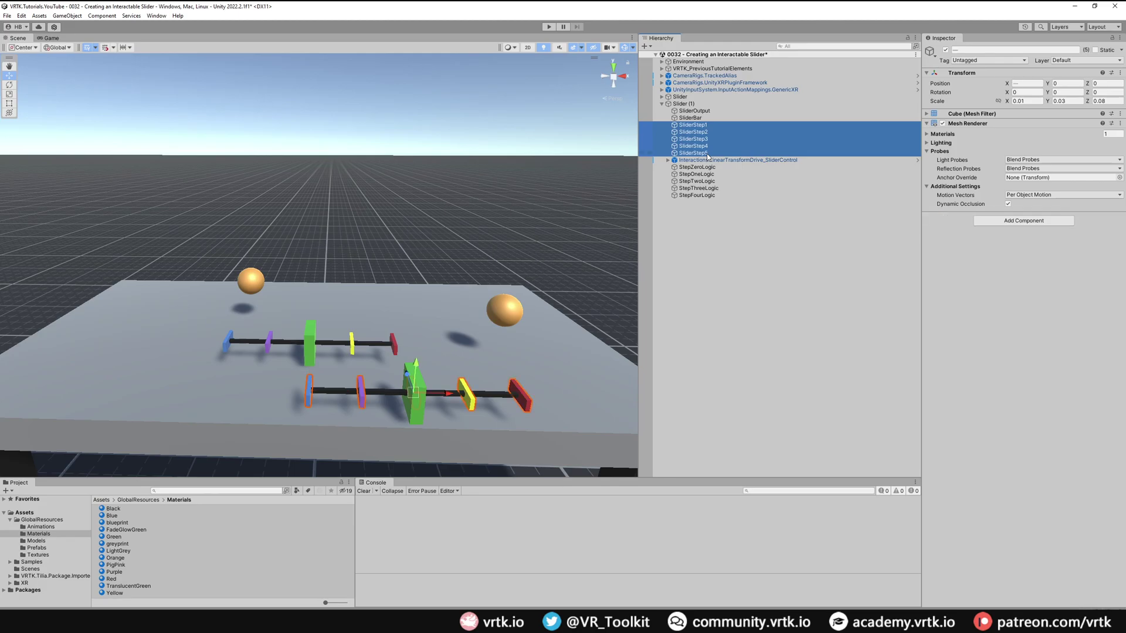
pyautogui.press('Delete')
pyautogui.click(709, 132)
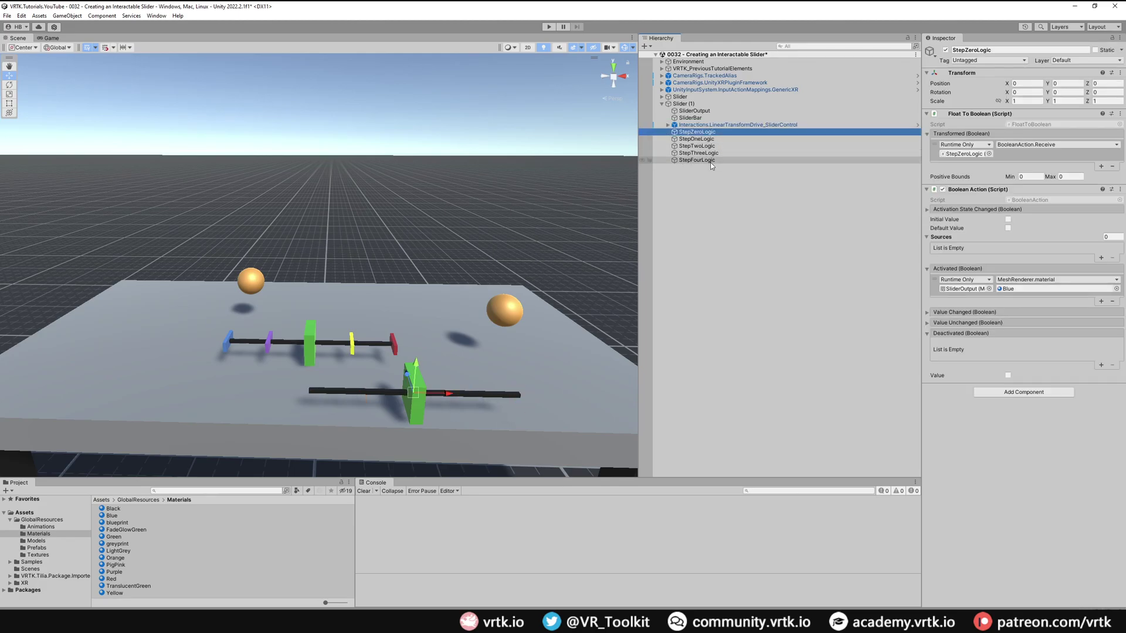
pyautogui.keyDown('shift'); pyautogui.click(698, 160); pyautogui.keyUp('shift')
pyautogui.press('Delete')
pyautogui.click(733, 127)
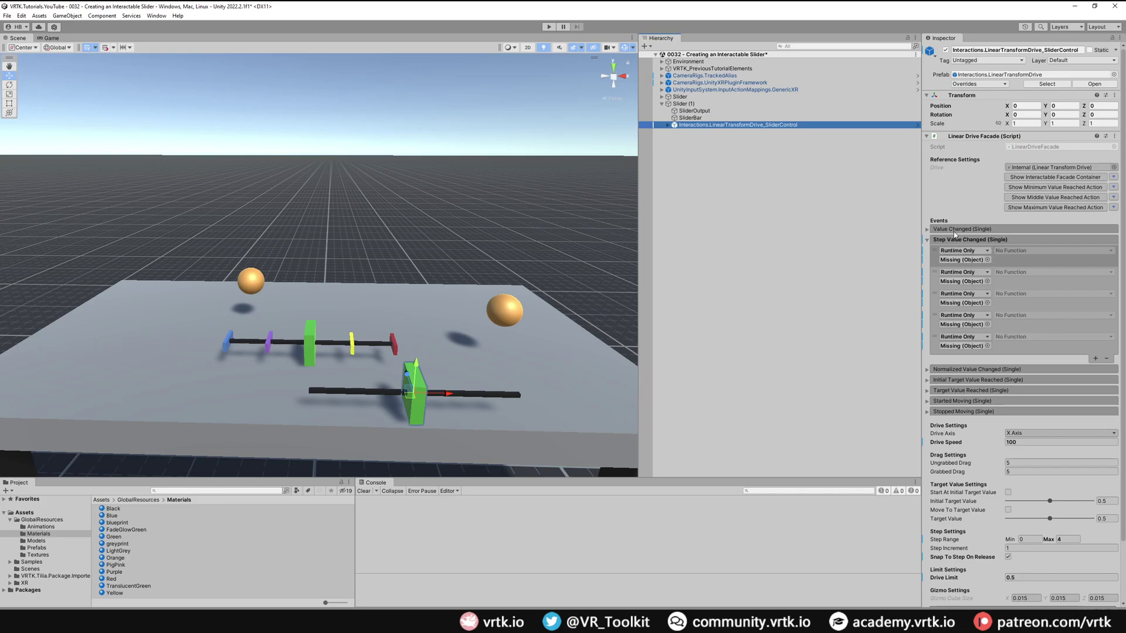
# Remove the copy's step listeners, disable snapping, and start aligned at Initial Target Value 1
pyautogui.click(1108, 358)
pyautogui.click(1108, 359)
pyautogui.click(1107, 359)
pyautogui.click(1107, 359)
pyautogui.click(1107, 359)
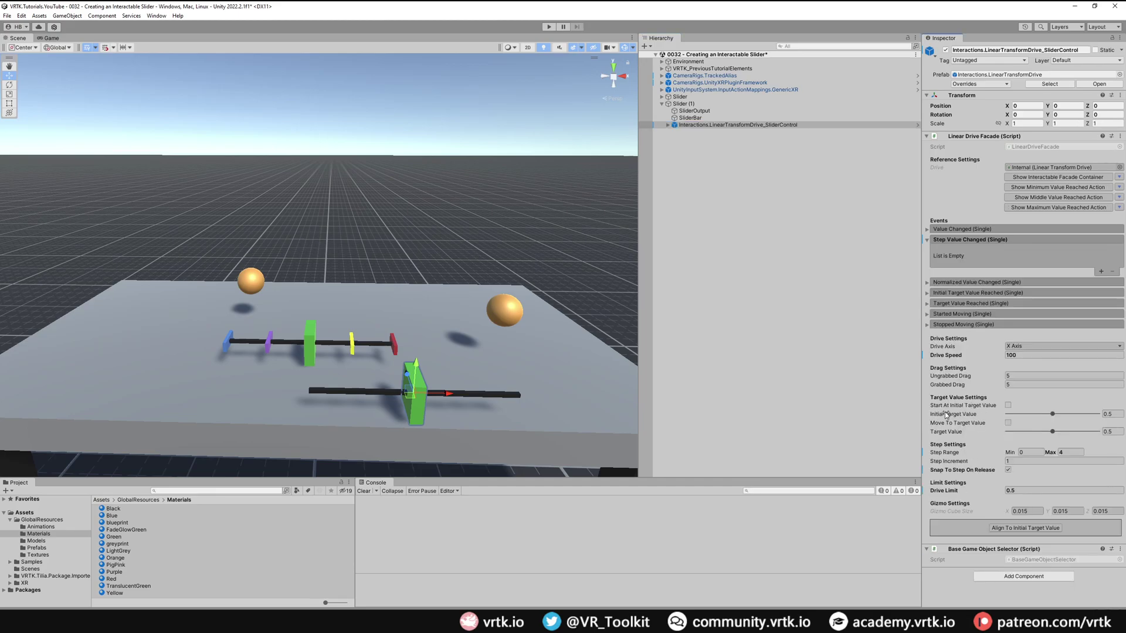
pyautogui.click(963, 469)
pyautogui.click(1008, 405)
pyautogui.moveTo(1053, 414); pyautogui.dragTo(1098, 414)
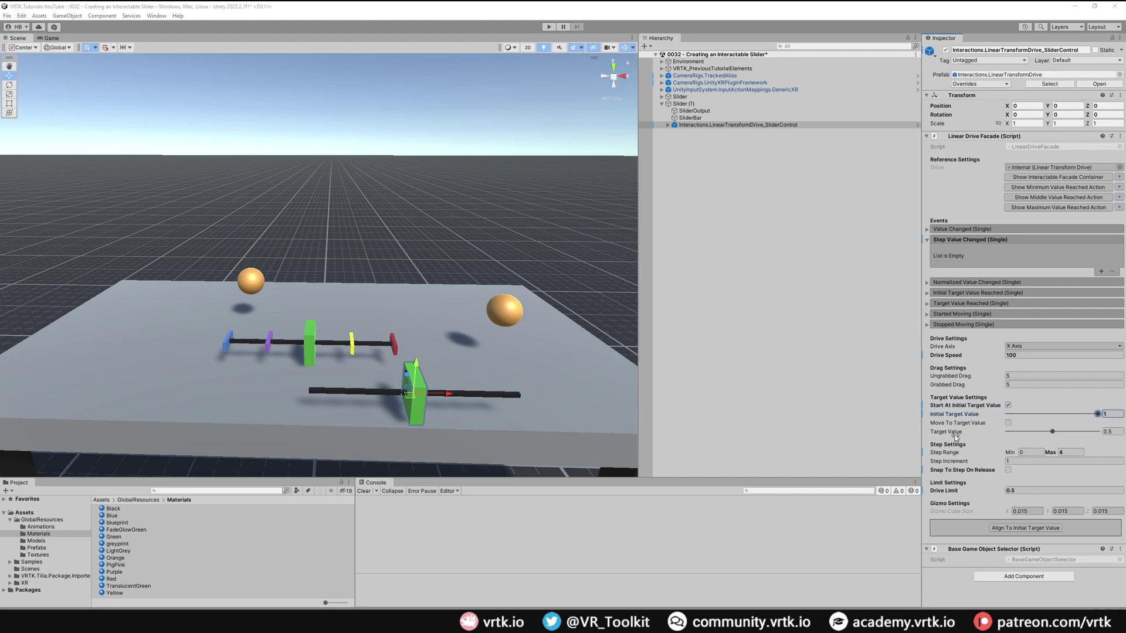
pyautogui.click(1005, 530)
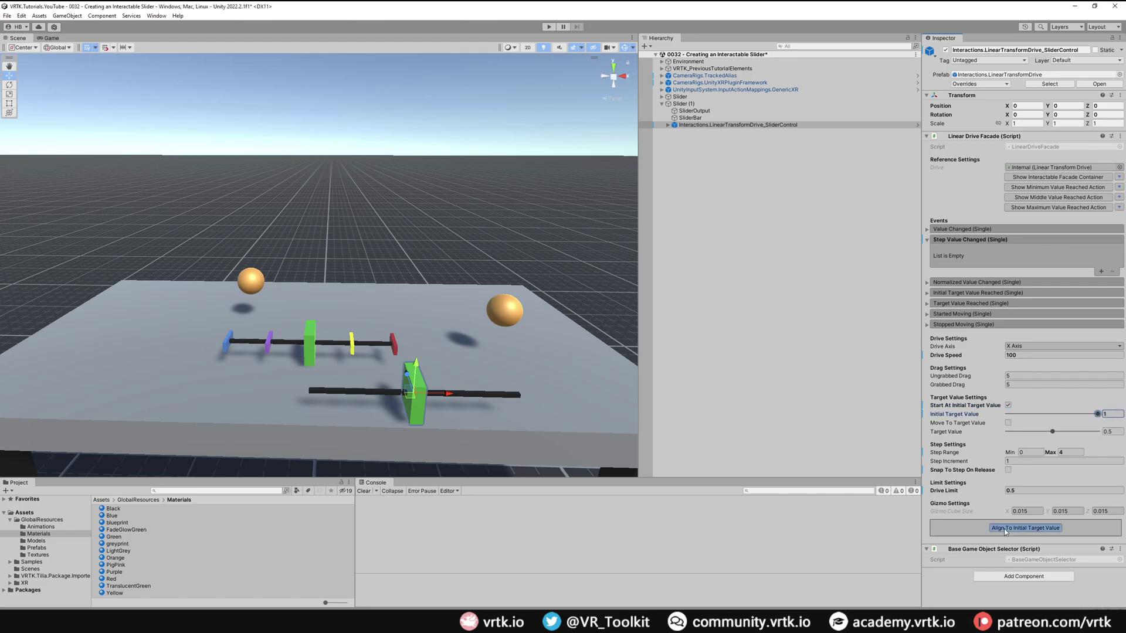